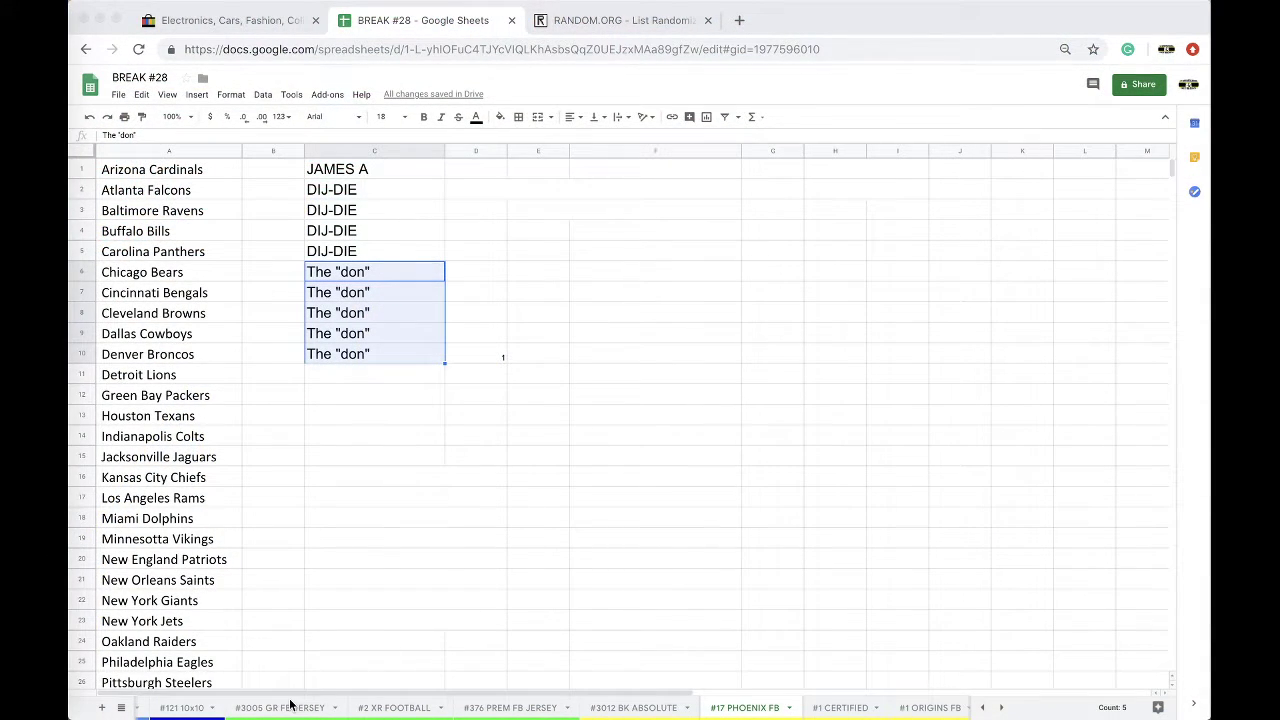
# Open the #3005 GR FB JERSEY sheet and review the participant entries in column C through row 32.
pyautogui.click(270, 710)
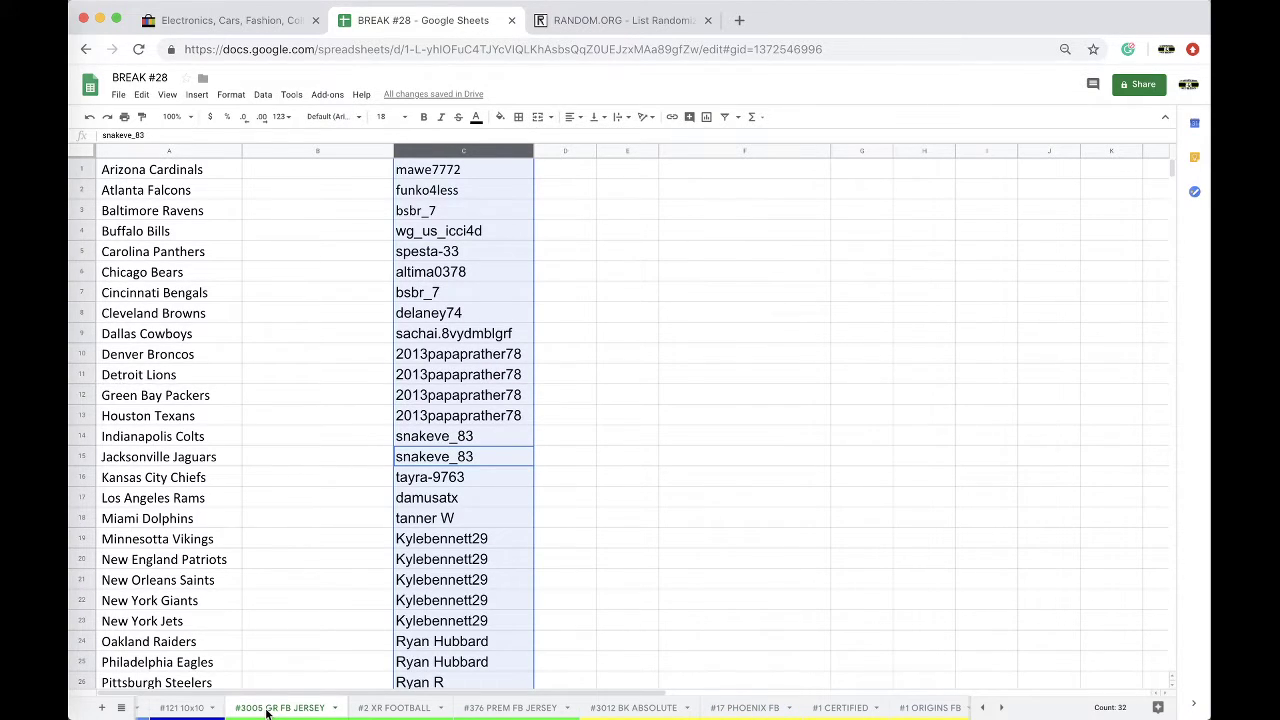
pyautogui.click(428, 274)
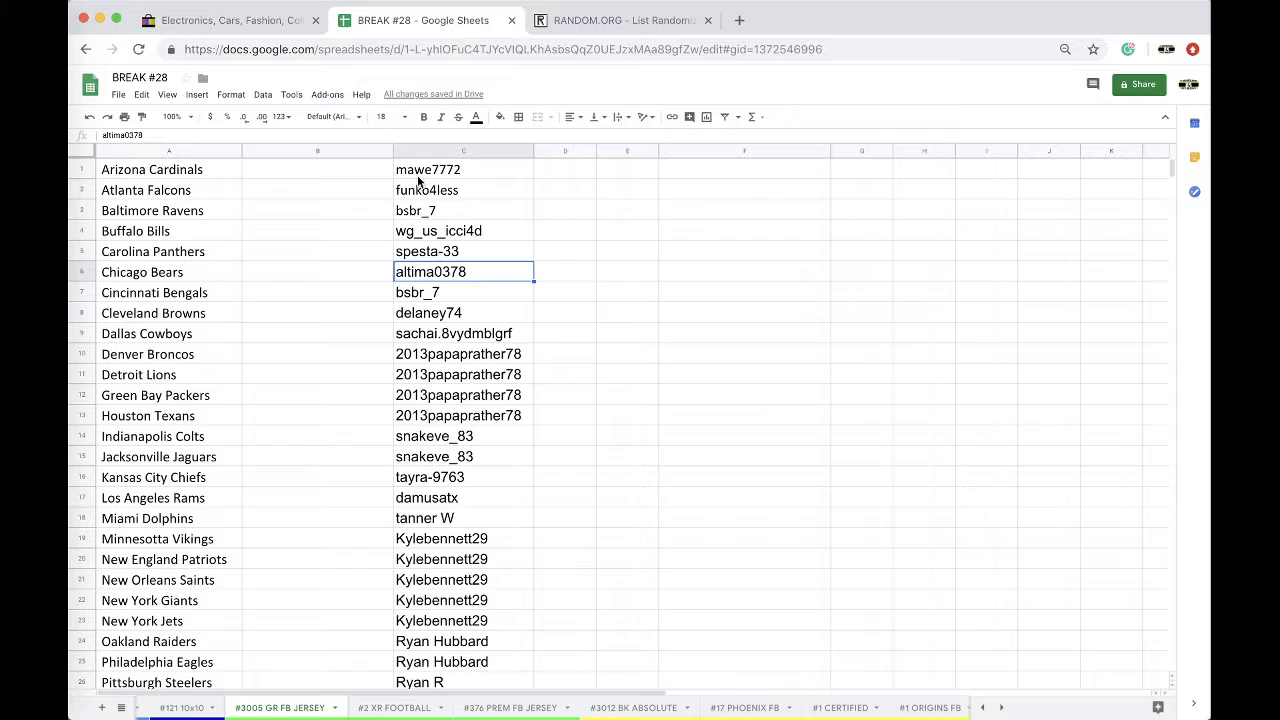
pyautogui.click(424, 190)
pyautogui.click(433, 208)
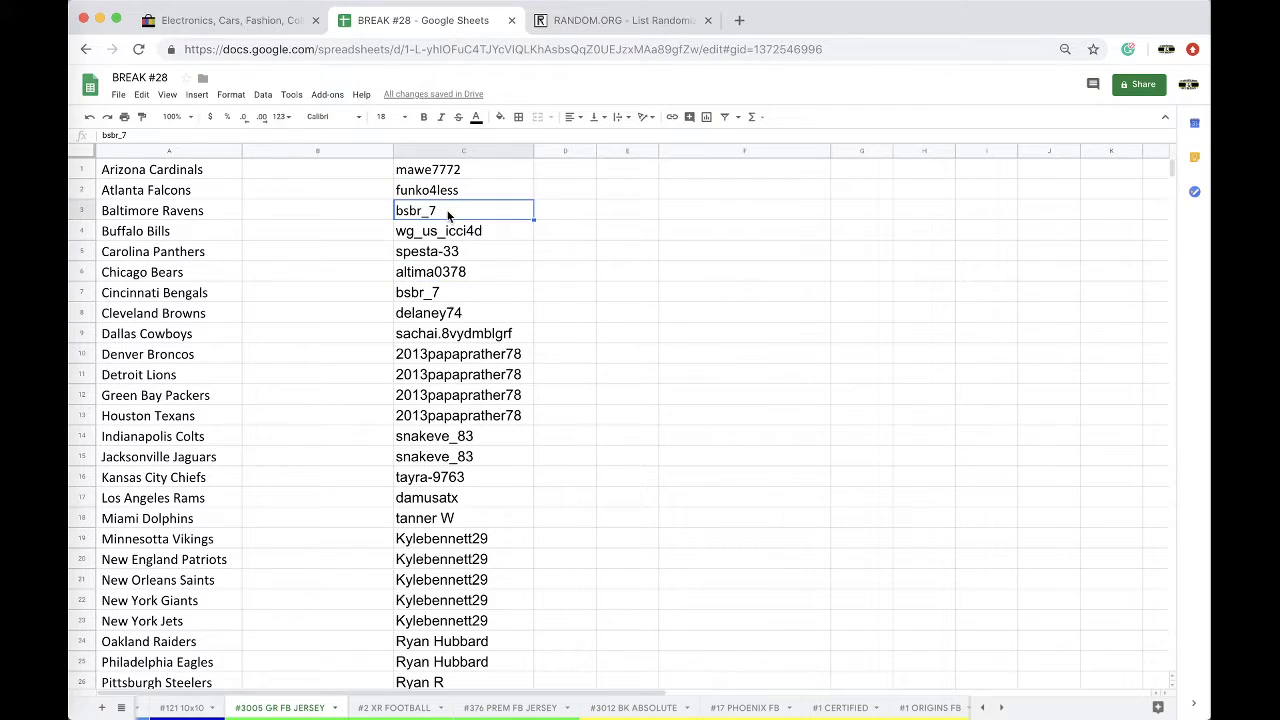
pyautogui.click(444, 237)
pyautogui.click(443, 256)
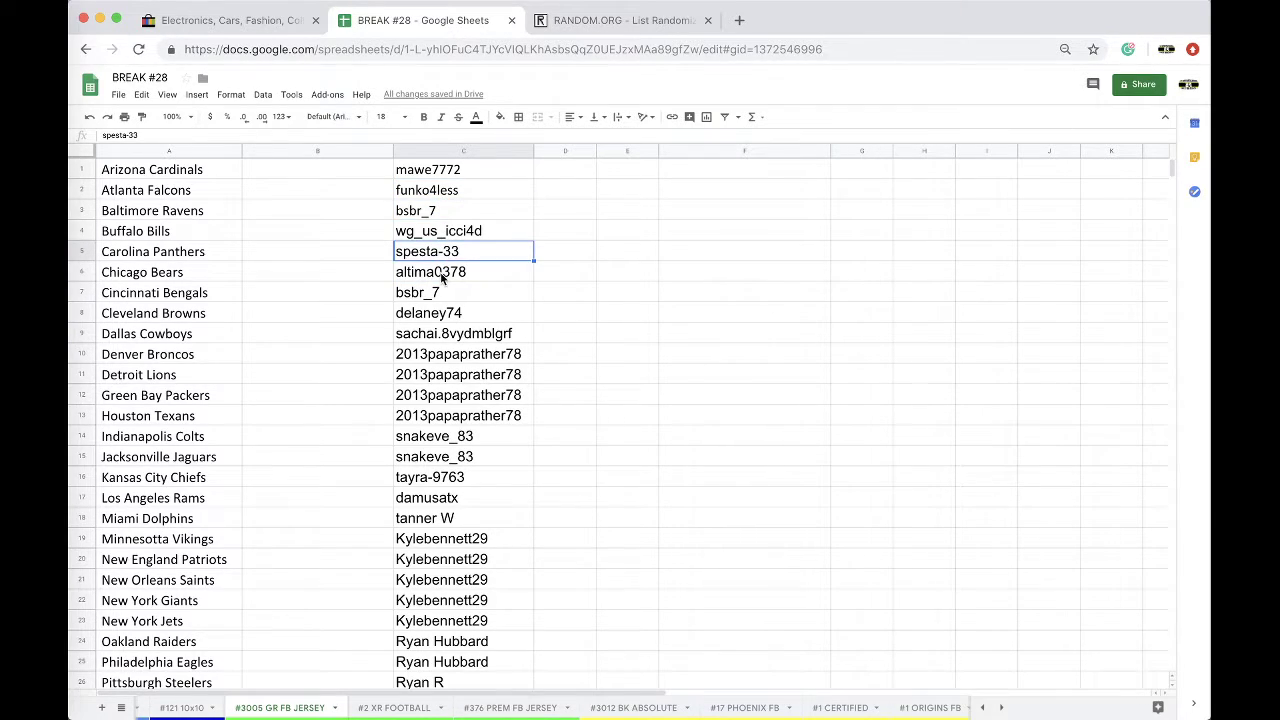
pyautogui.click(430, 293)
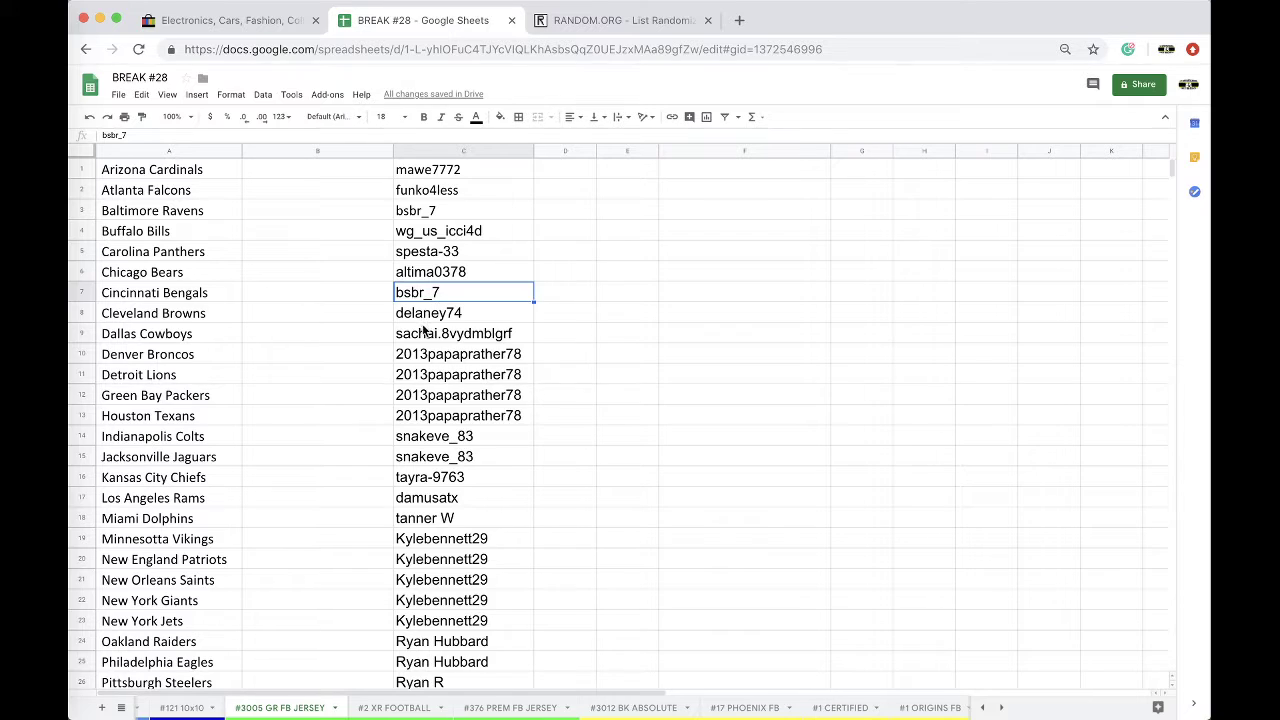
pyautogui.click(428, 334)
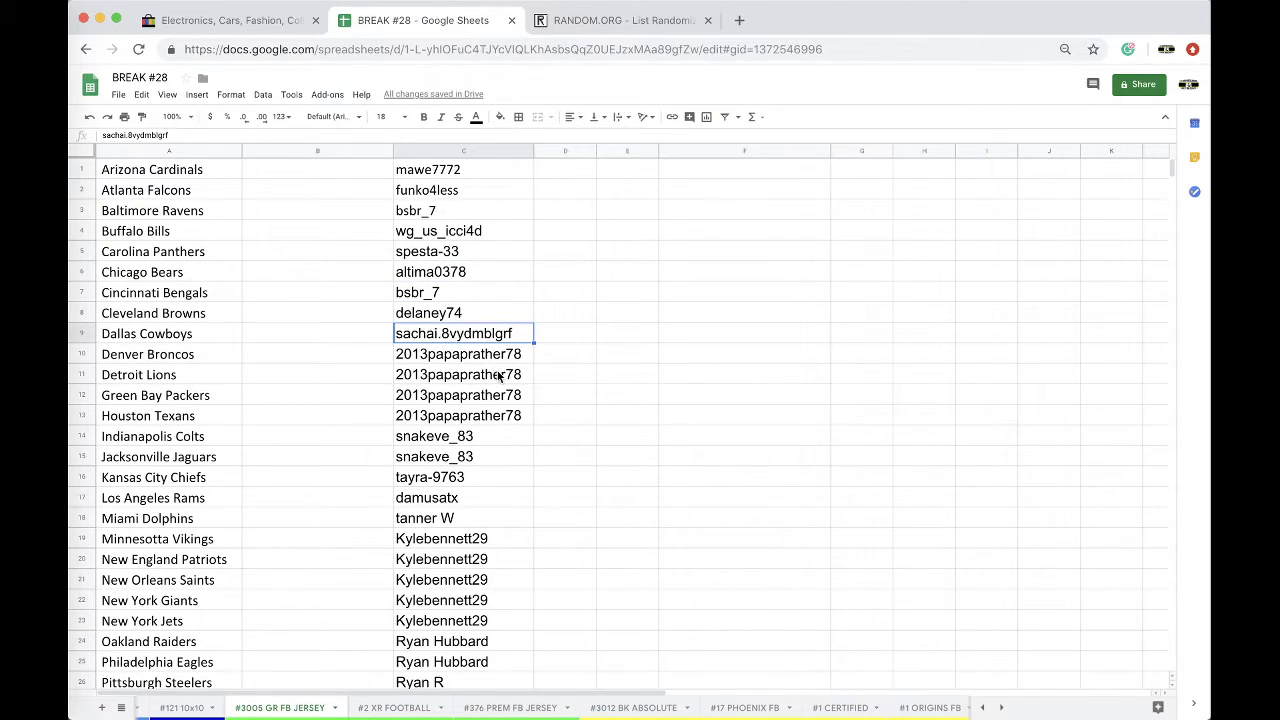
pyautogui.scroll(-1, 498, 376)
pyautogui.scroll(-1, 476, 398)
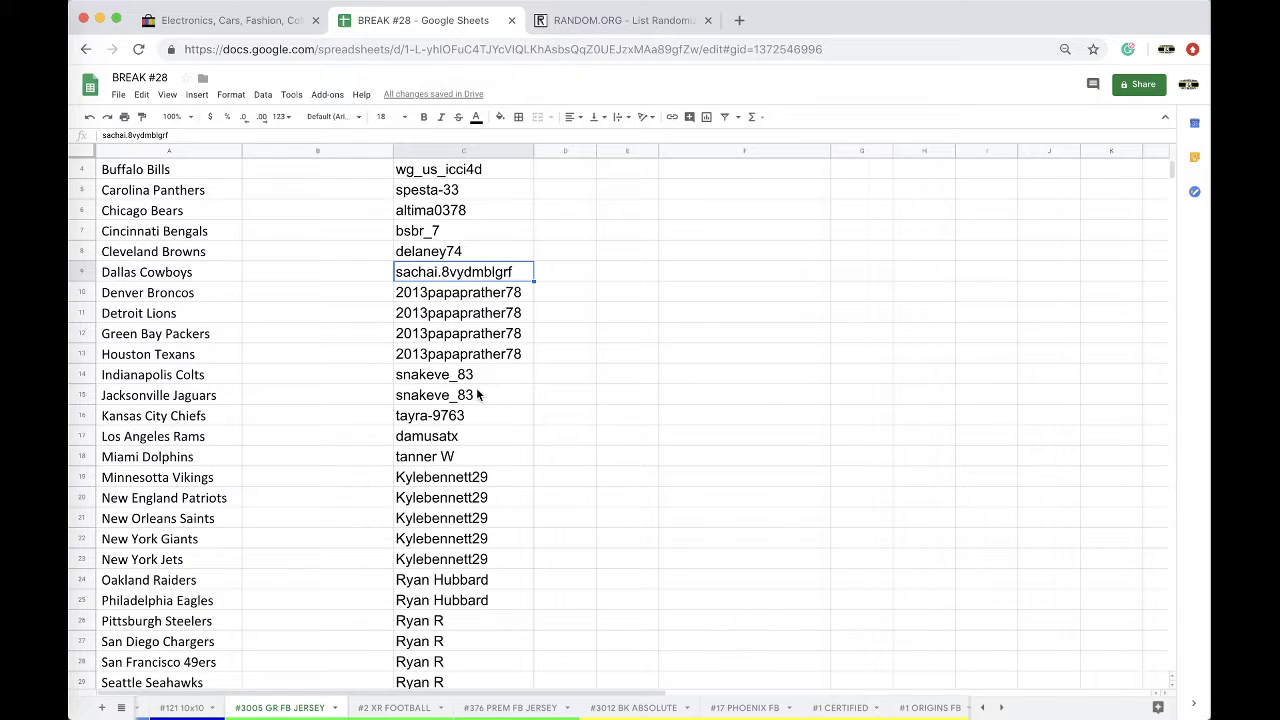
pyautogui.scroll(-3, 477, 392)
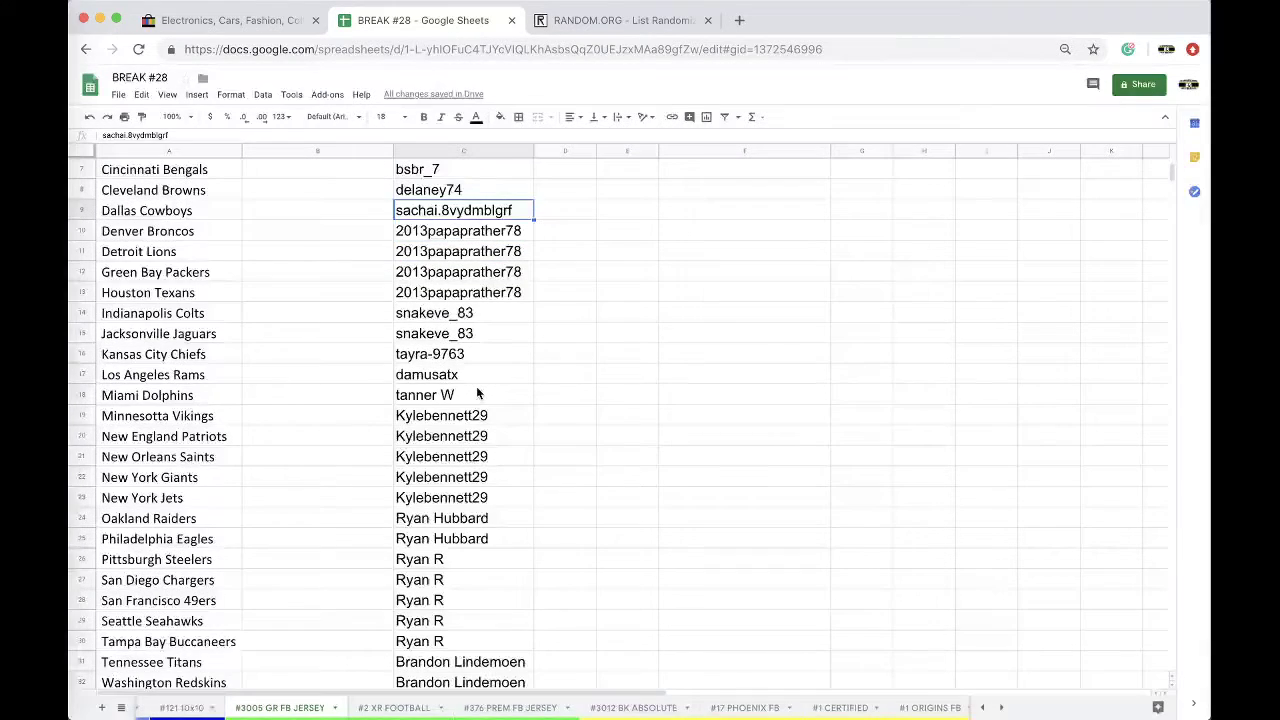
pyautogui.scroll(-1, 477, 394)
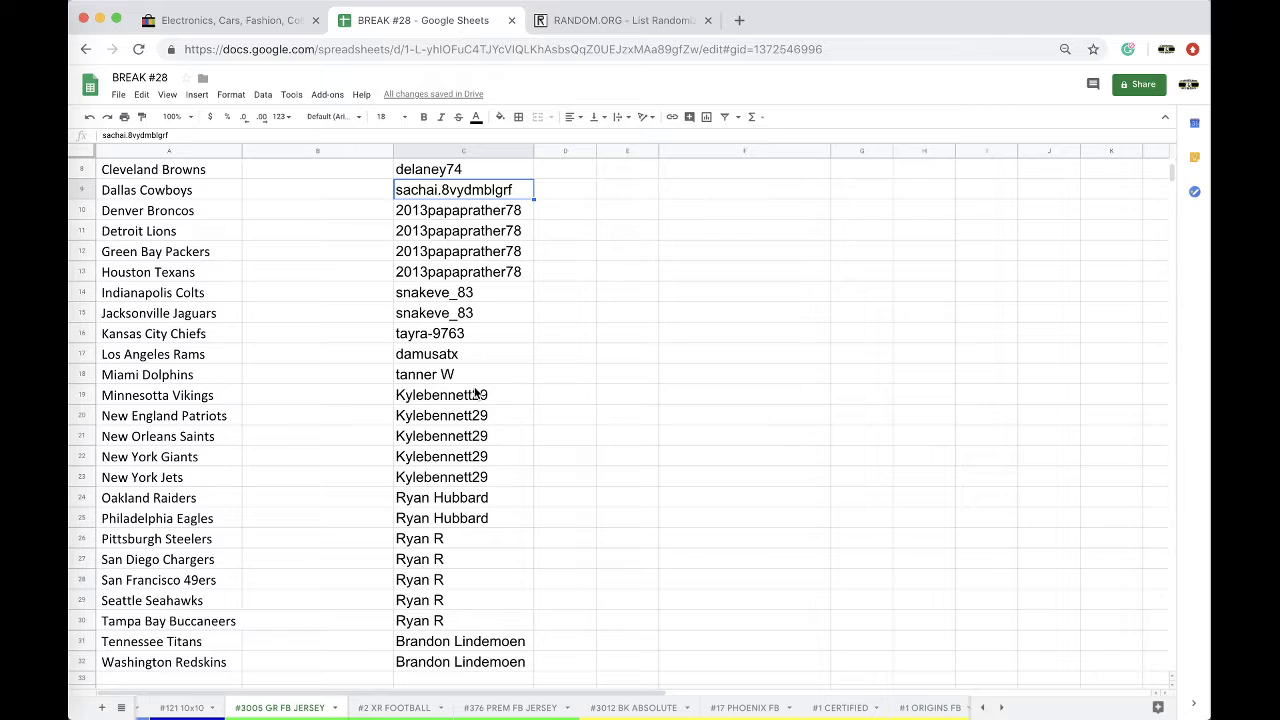
pyautogui.moveTo(478, 394); pyautogui.dragTo(485, 479)
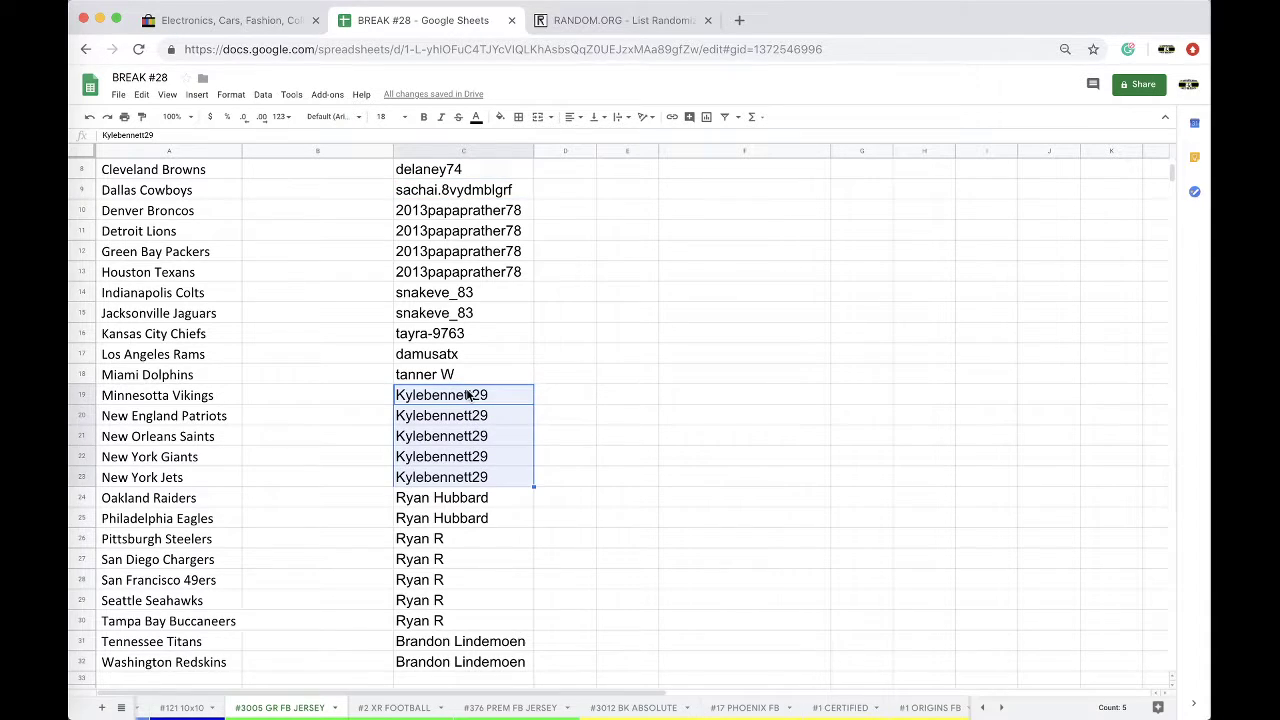
pyautogui.scroll(-1, 467, 396)
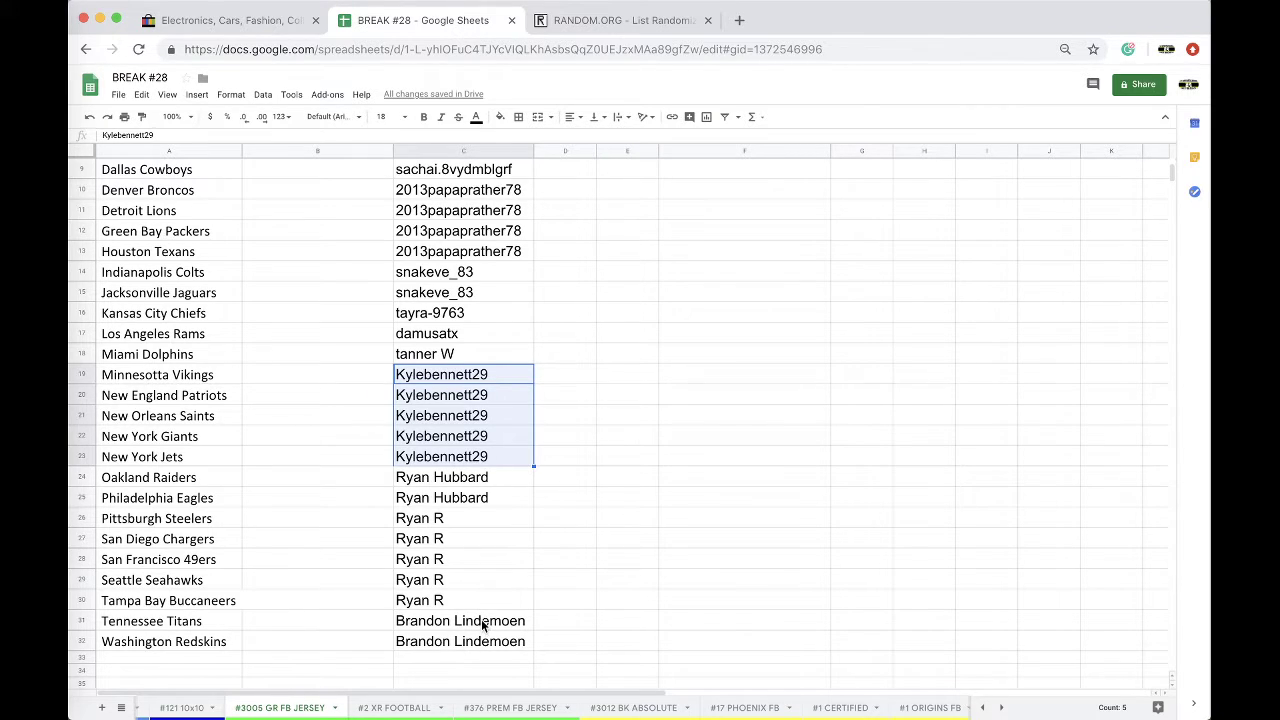
pyautogui.scroll(3, 463, 251)
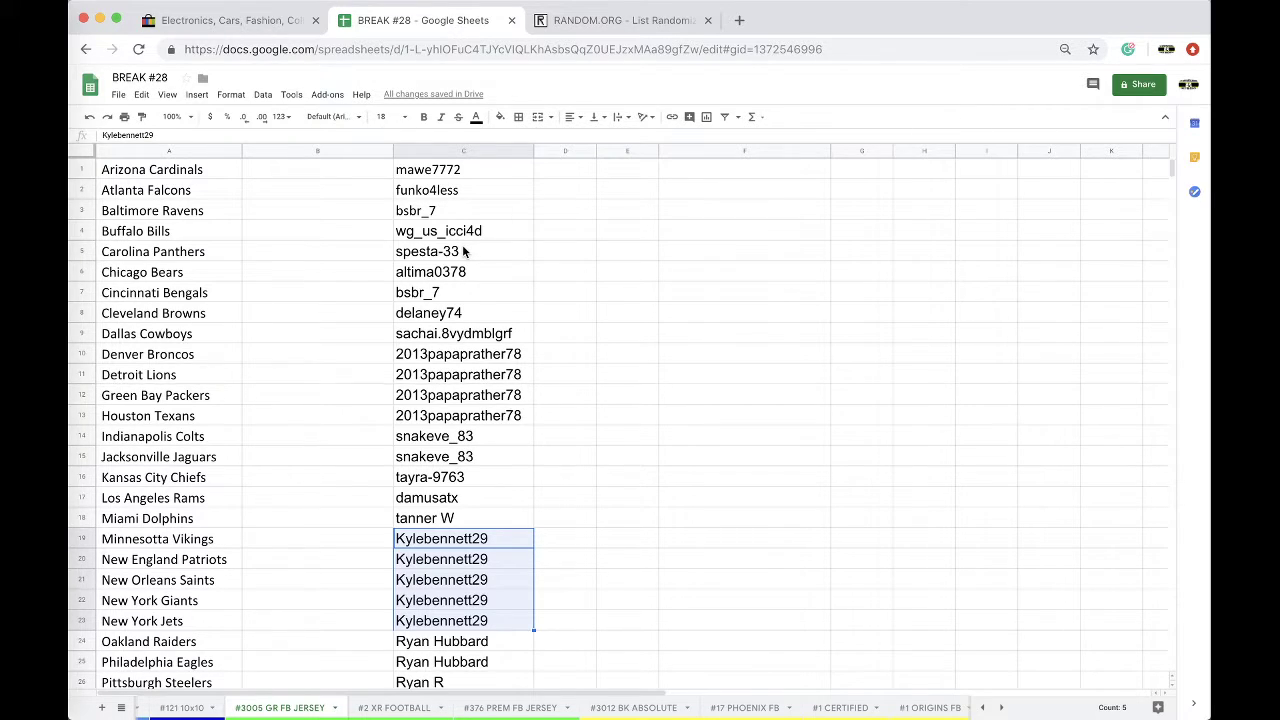
# Copy the participant entries in column C and paste them into a fresh RANDOM.ORG List Randomizer form.
pyautogui.click(430, 153)
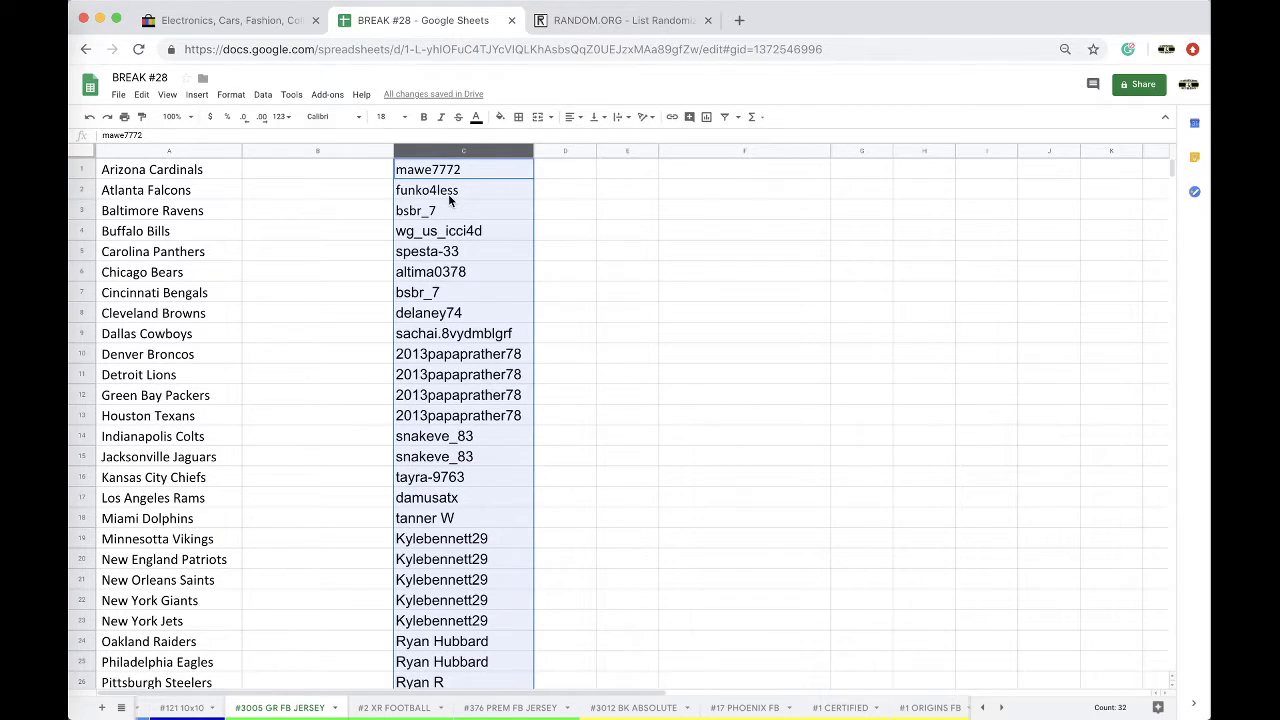
pyautogui.hotkey('ctrl', 'c')
pyautogui.click(570, 27)
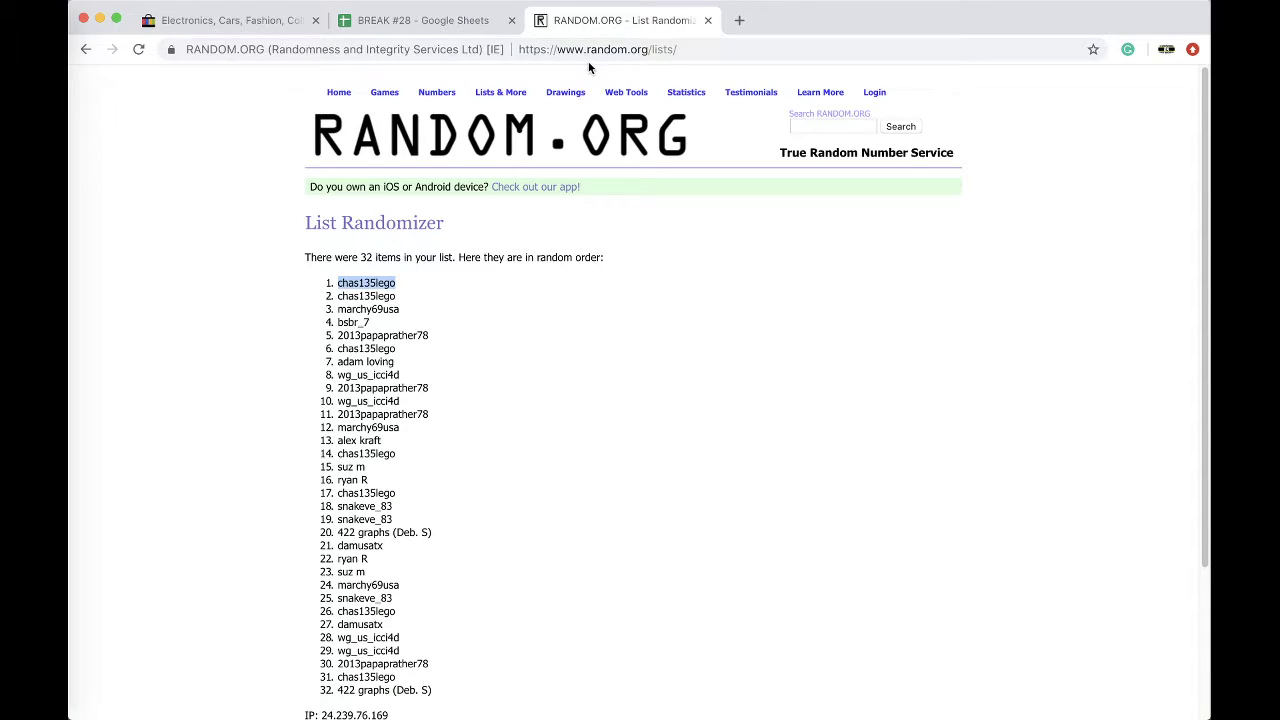
pyautogui.click(577, 48)
pyautogui.press('Return')
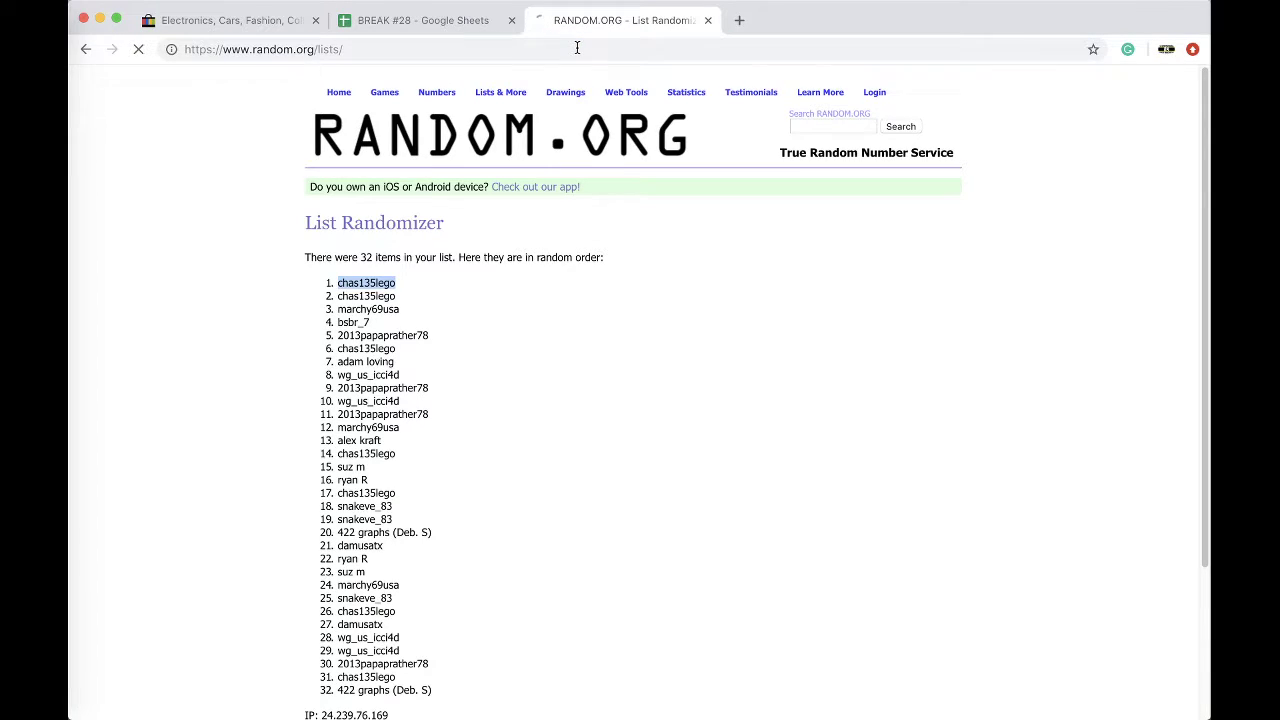
pyautogui.click(350, 452)
pyautogui.hotkey('ctrl', 'v')
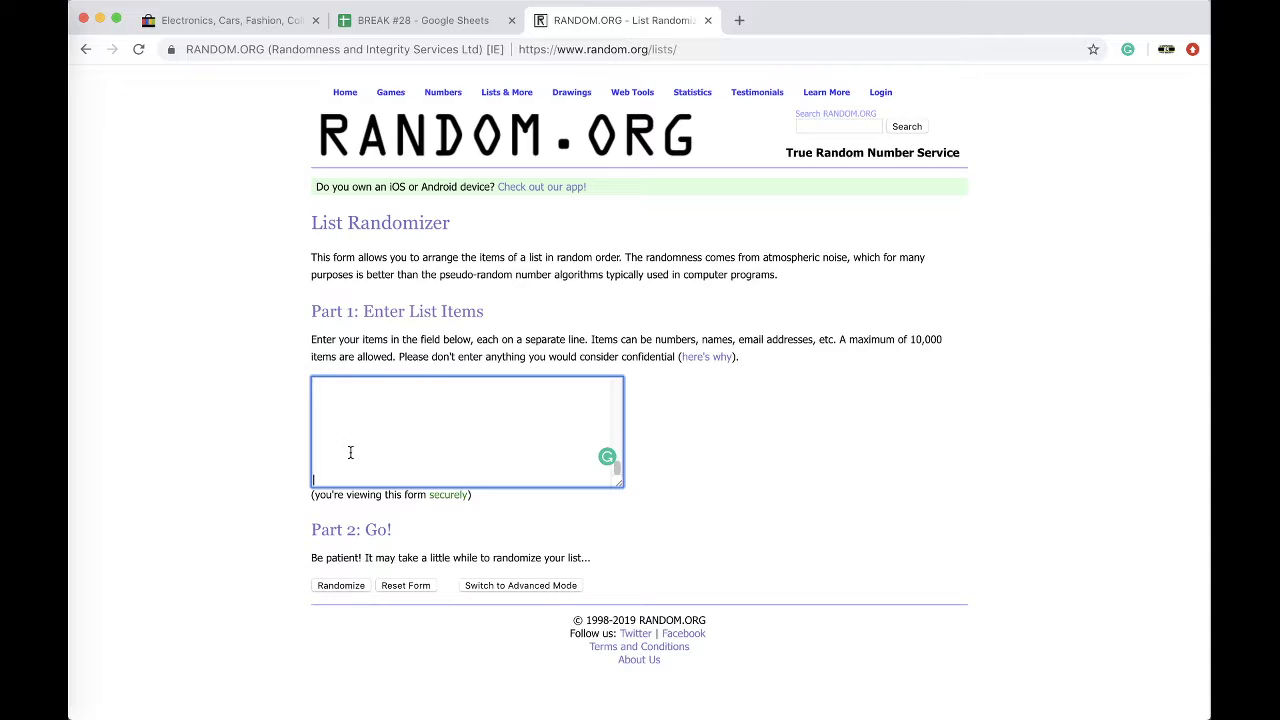
# Randomize the pasted participant list five times.
pyautogui.click(341, 588)
pyautogui.scroll(-3, 295, 519)
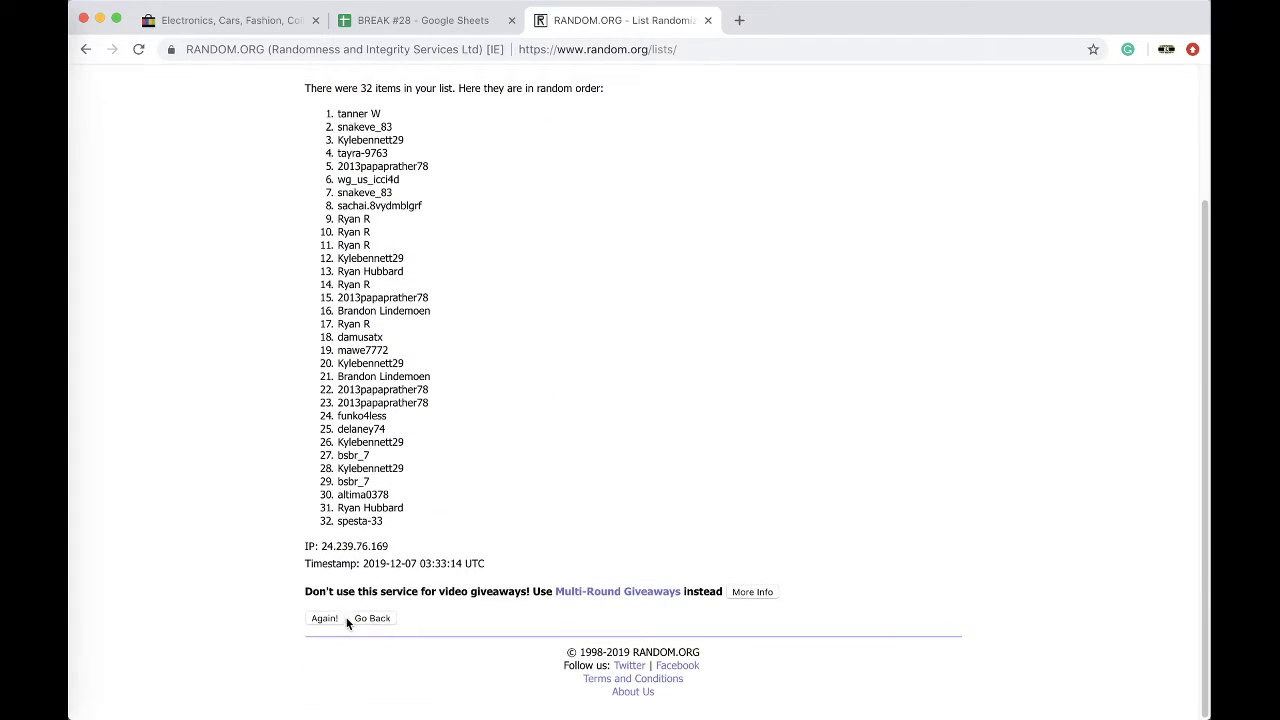
pyautogui.click(324, 617)
pyautogui.scroll(-4, 320, 517)
pyautogui.click(324, 617)
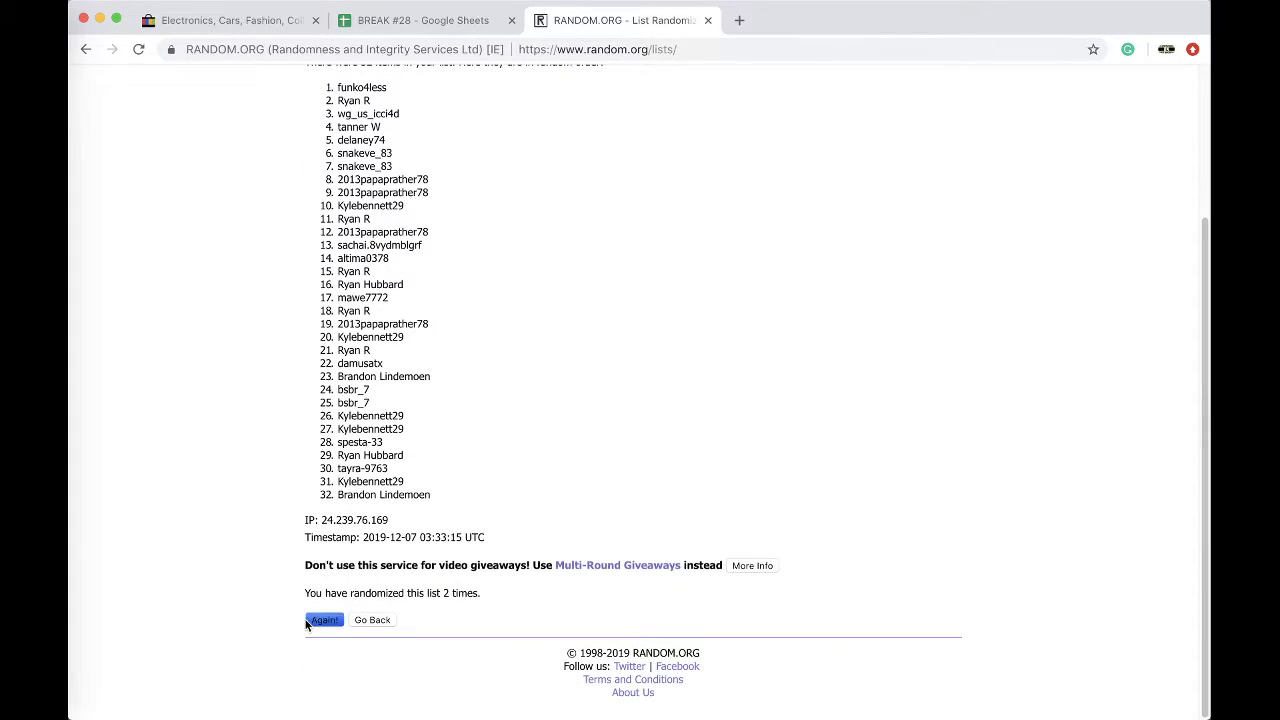
pyautogui.click(326, 619)
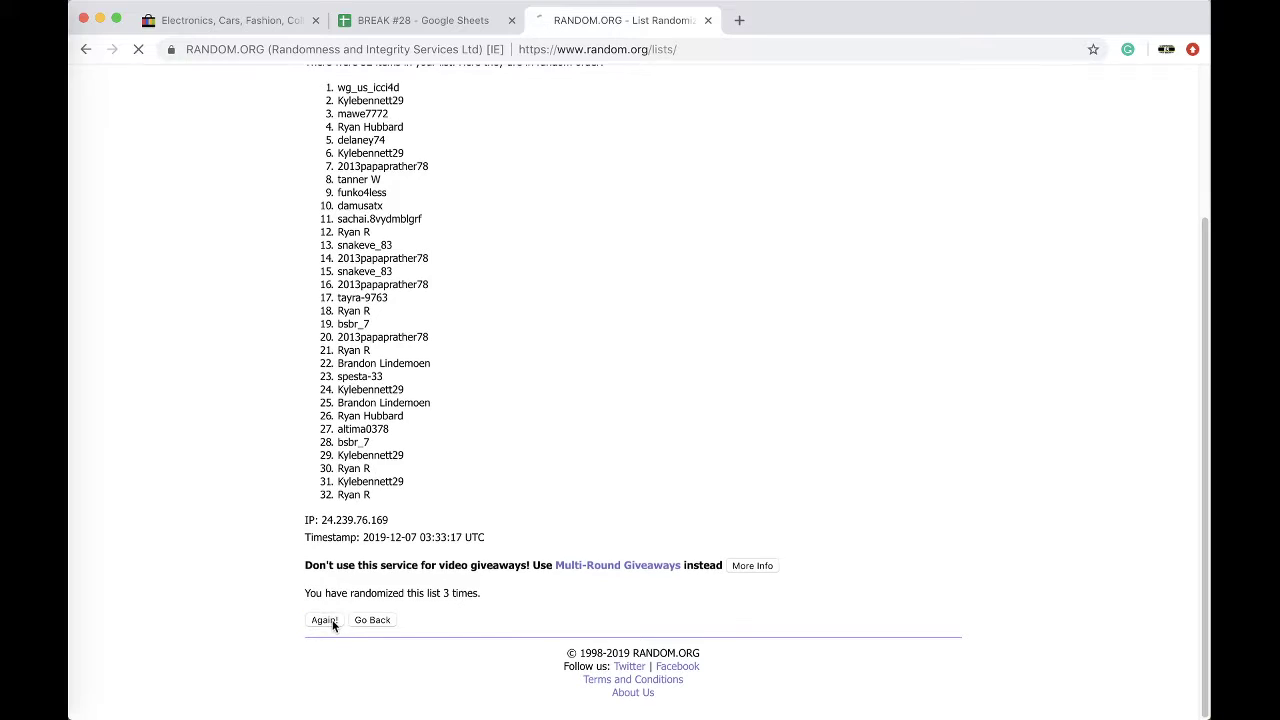
pyautogui.click(322, 620)
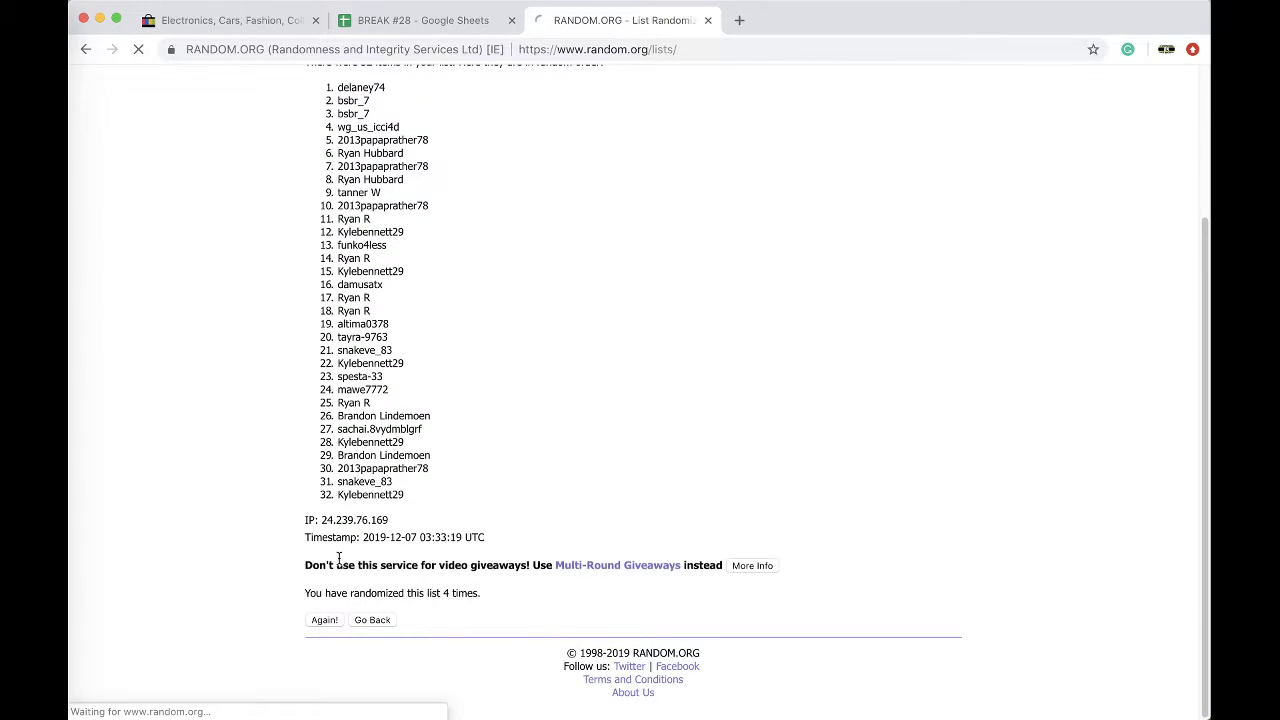
# Copy the full randomized list and paste it into column B of the BREAK #28 spreadsheet, starting at B1.
pyautogui.moveTo(338, 283); pyautogui.dragTo(434, 573)
pyautogui.scroll(-3, 446, 555)
pyautogui.scroll(3, 432, 400)
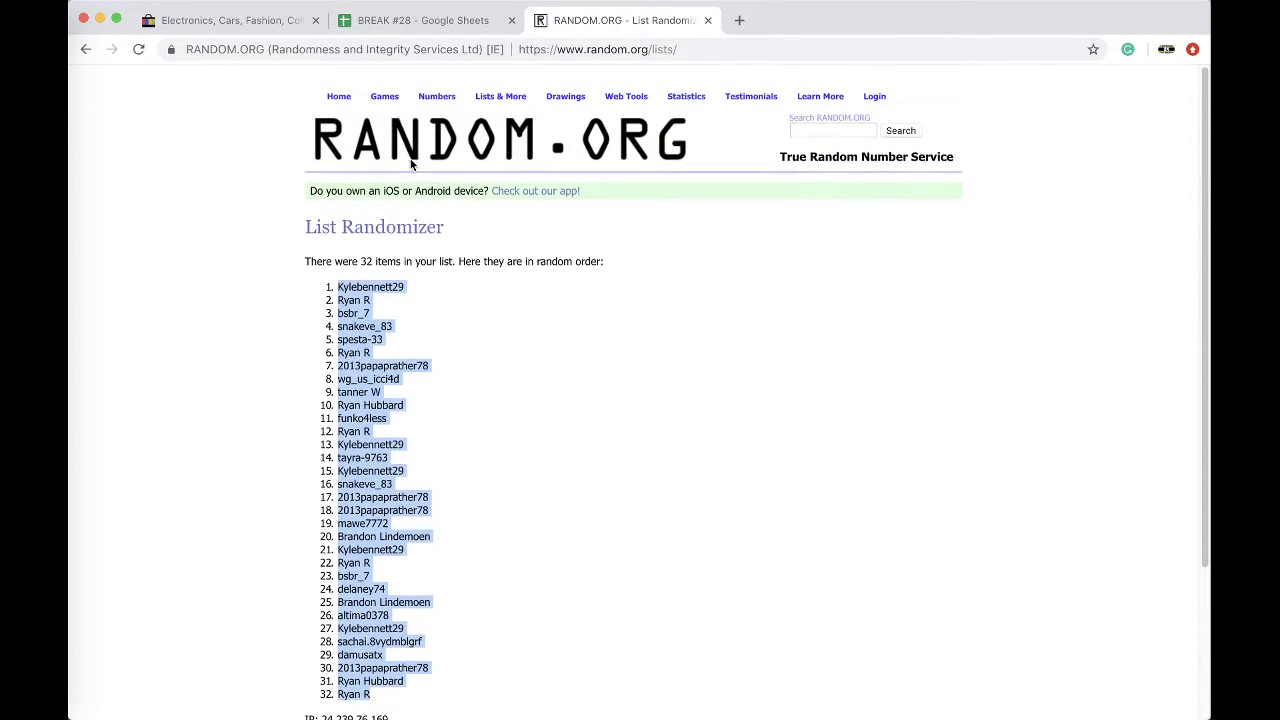
pyautogui.click(423, 20)
pyautogui.click(317, 169)
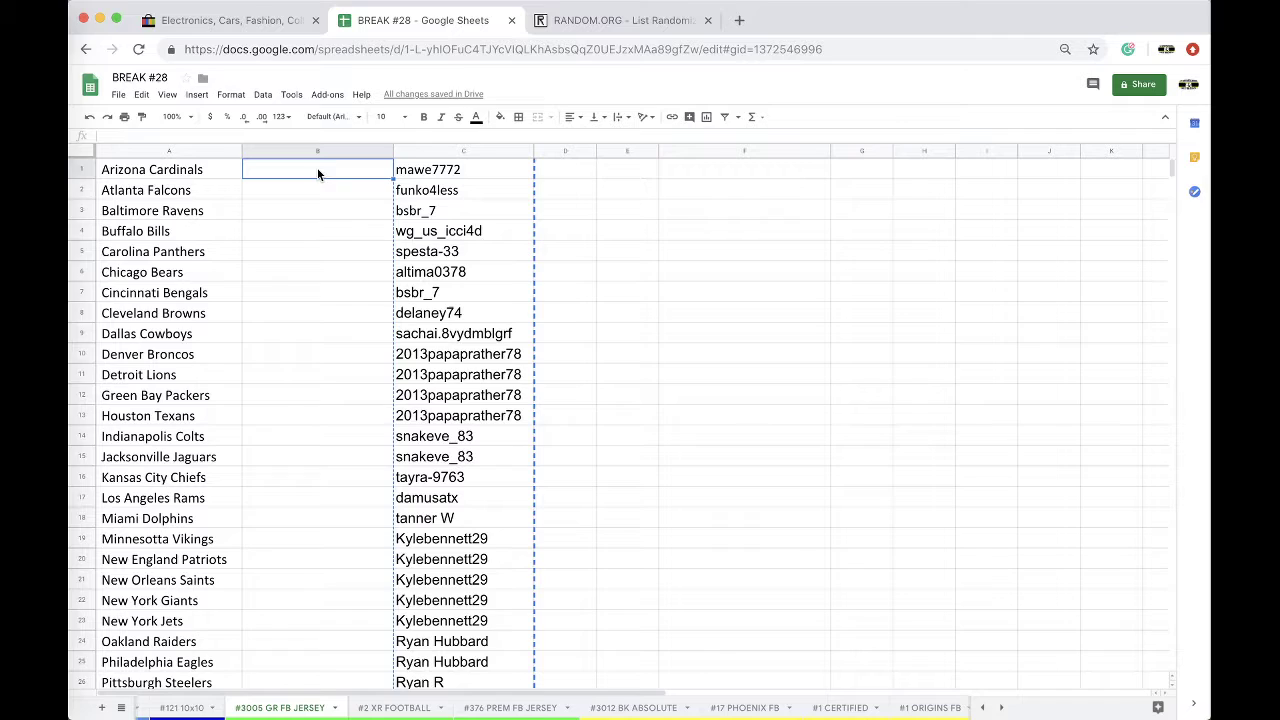
pyautogui.hotkey('ctrl', 'v')
# Set the pasted participant entries to font size 18 and sort the sheet by column B from A to Z.
pyautogui.click(388, 116)
pyautogui.click(385, 296)
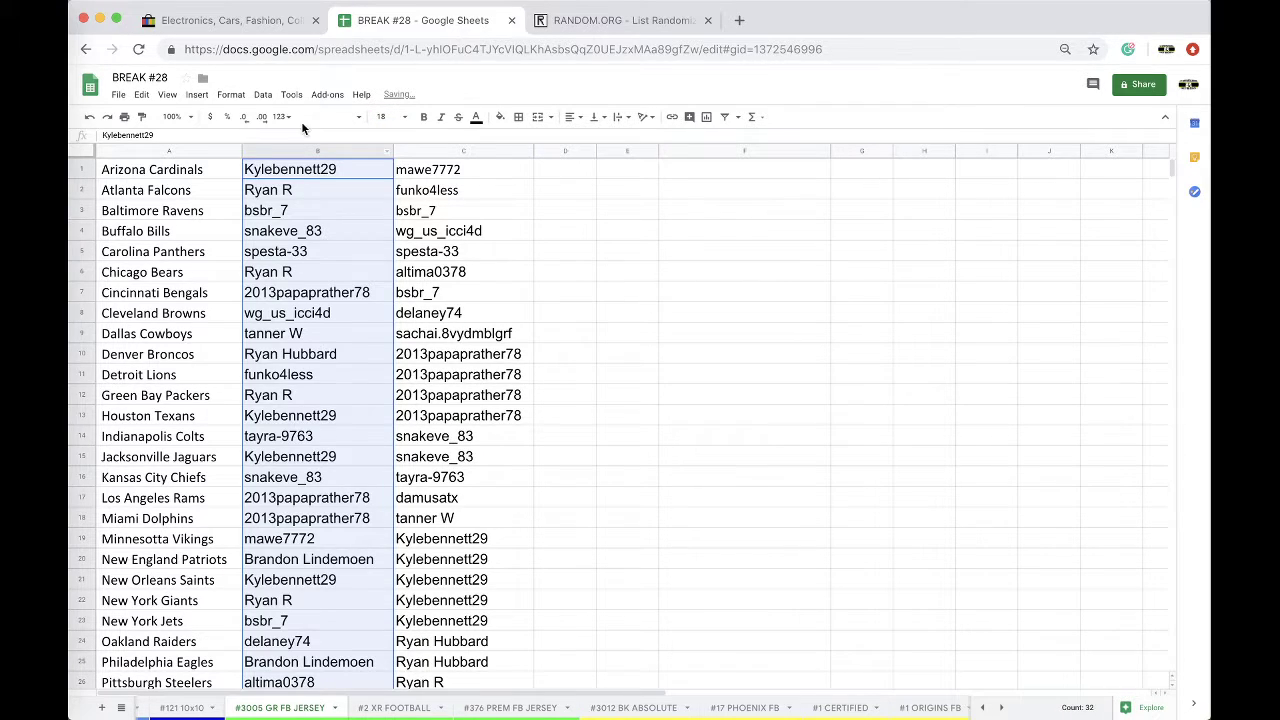
pyautogui.click(262, 94)
pyautogui.click(268, 118)
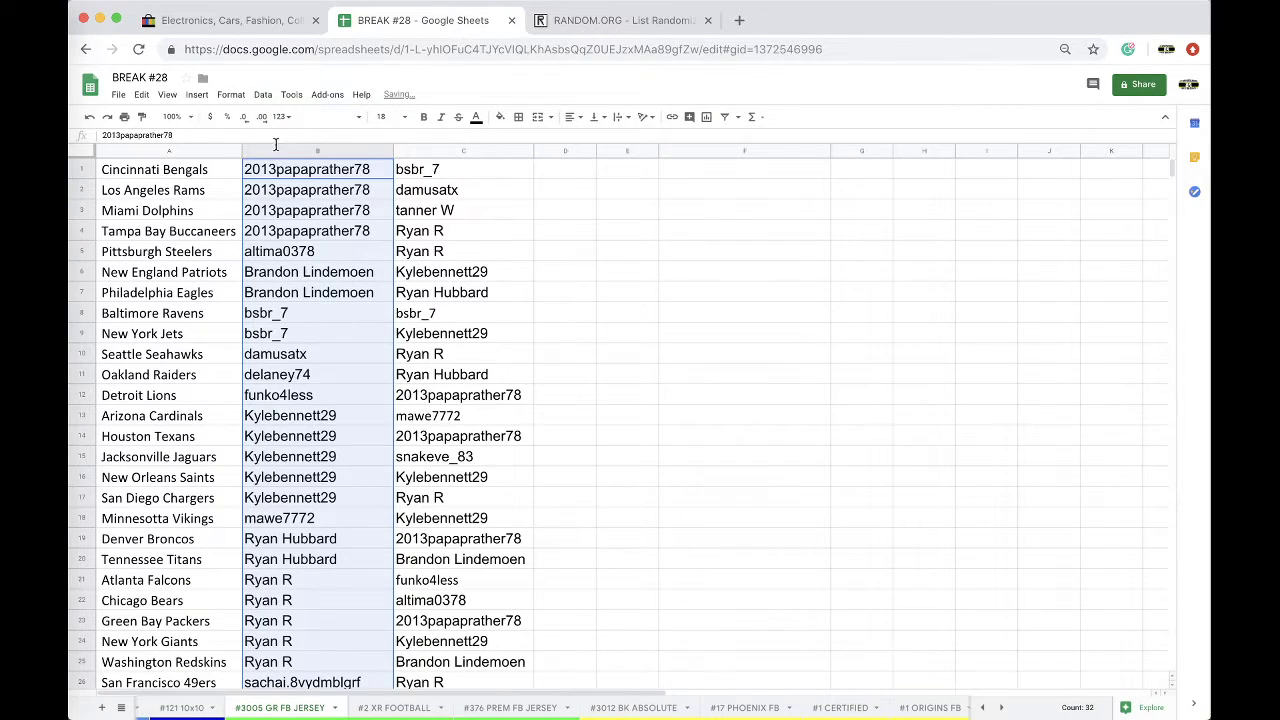
# Review which team in column A is assigned to each participant in column B, through row 32.
pyautogui.click(293, 182)
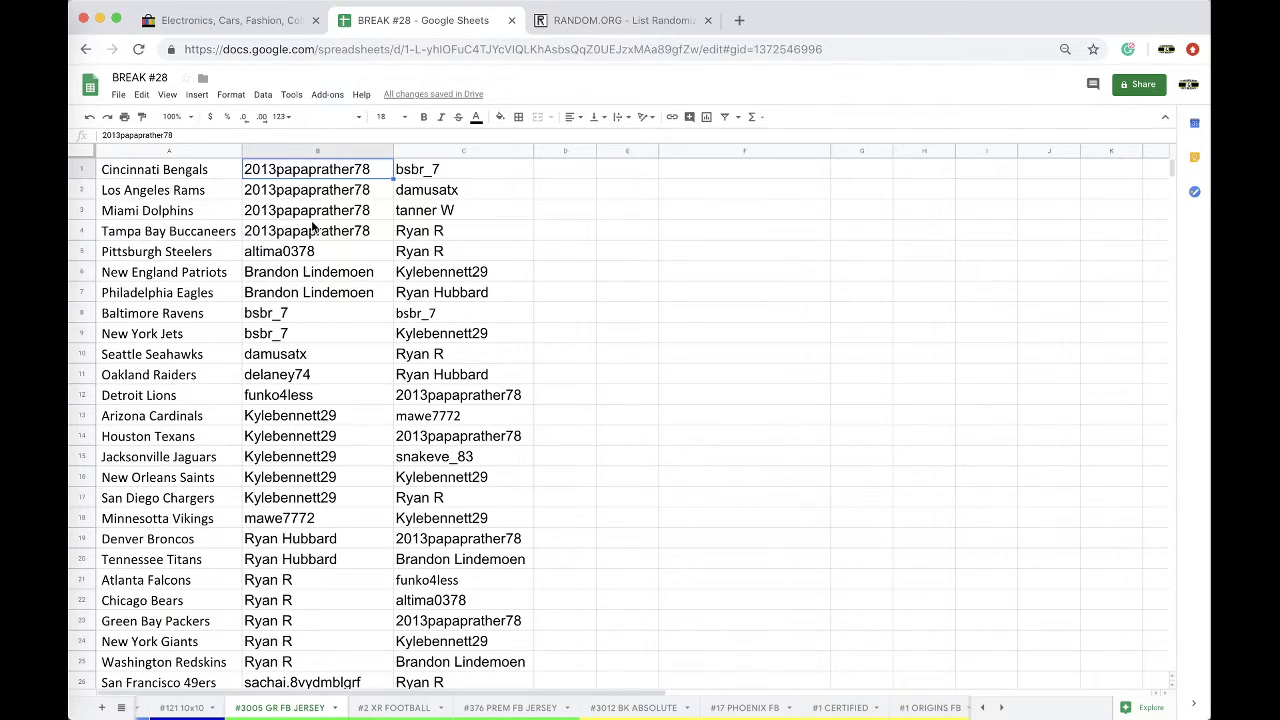
pyautogui.scroll(-1, 311, 227)
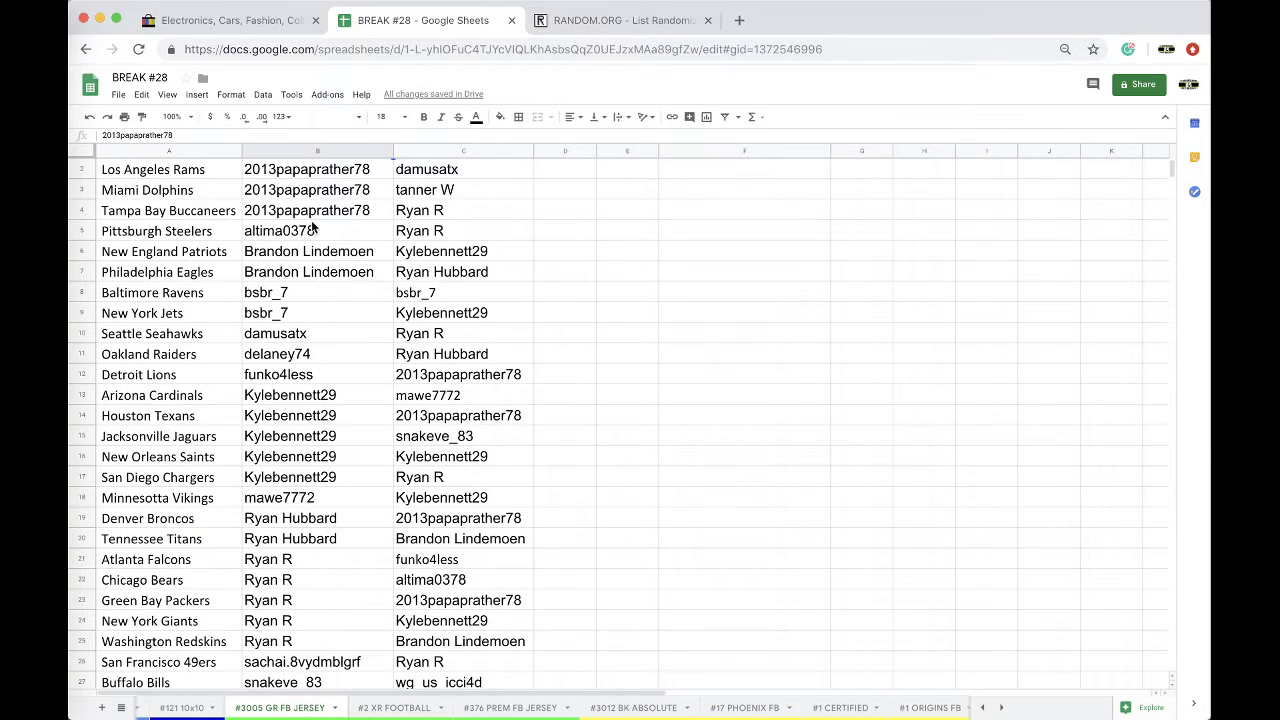
pyautogui.scroll(-2, 311, 227)
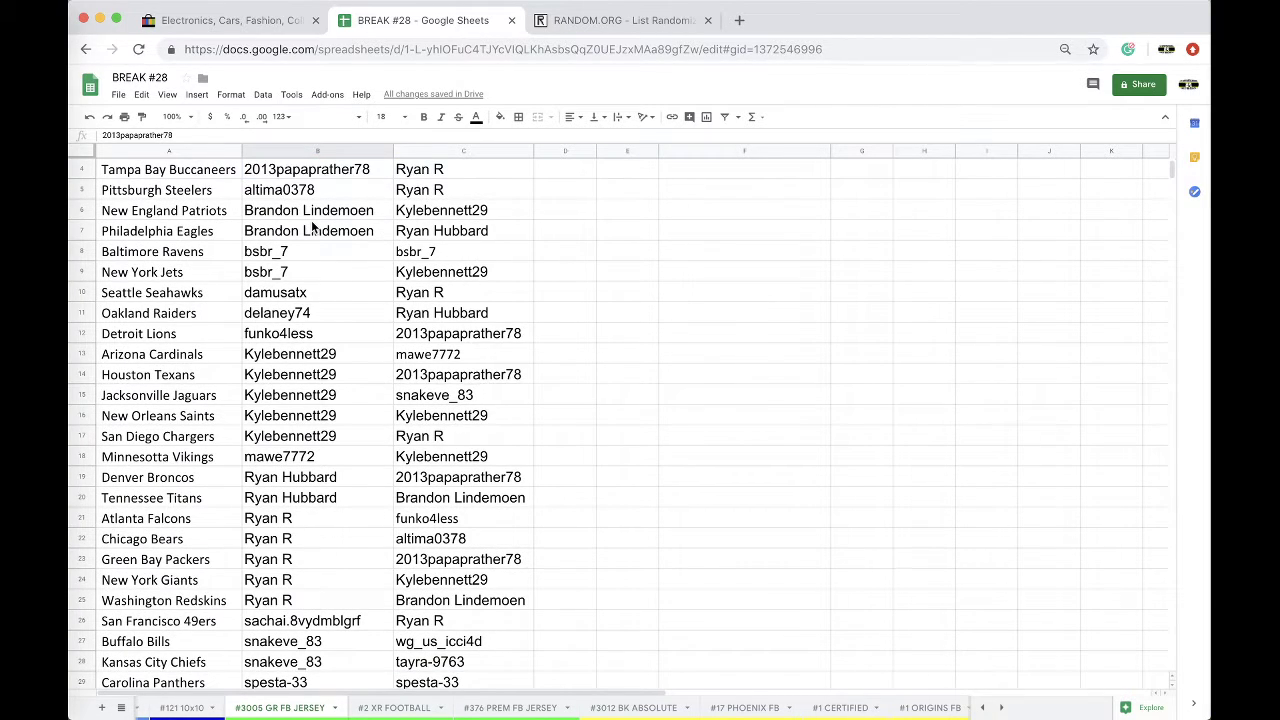
pyautogui.scroll(-1, 311, 227)
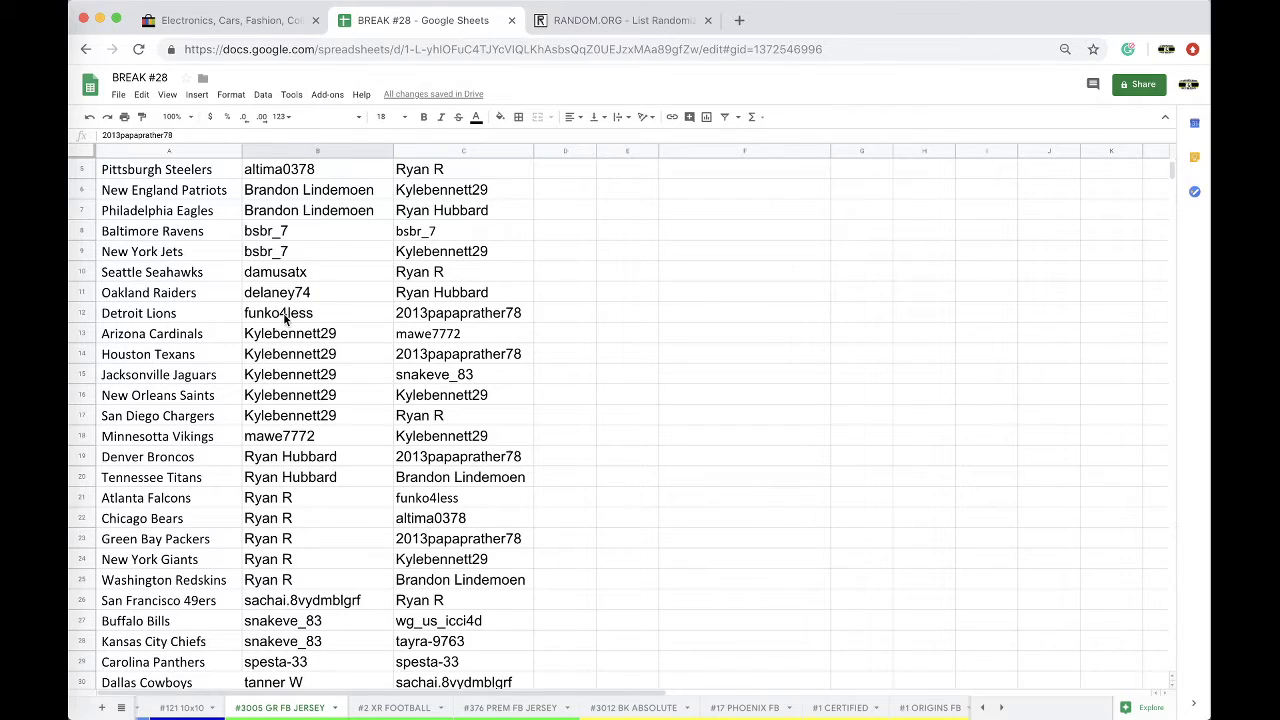
pyautogui.scroll(-1, 311, 272)
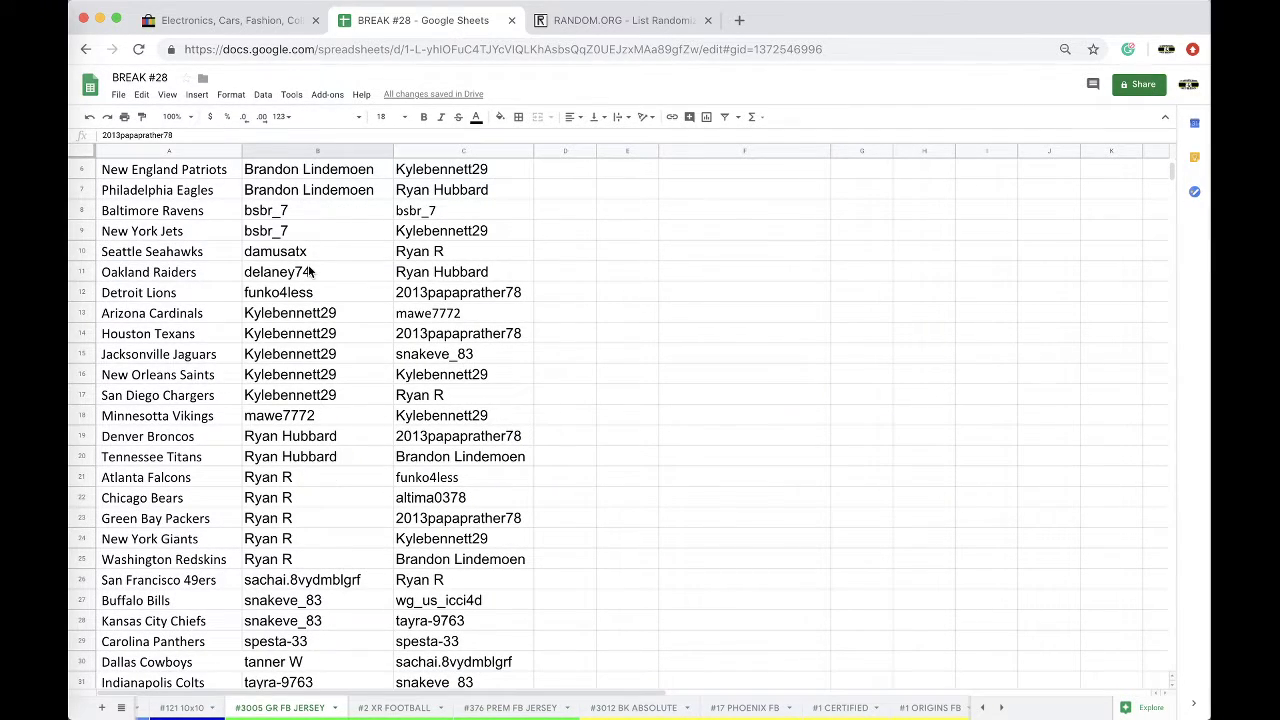
pyautogui.scroll(-1, 311, 272)
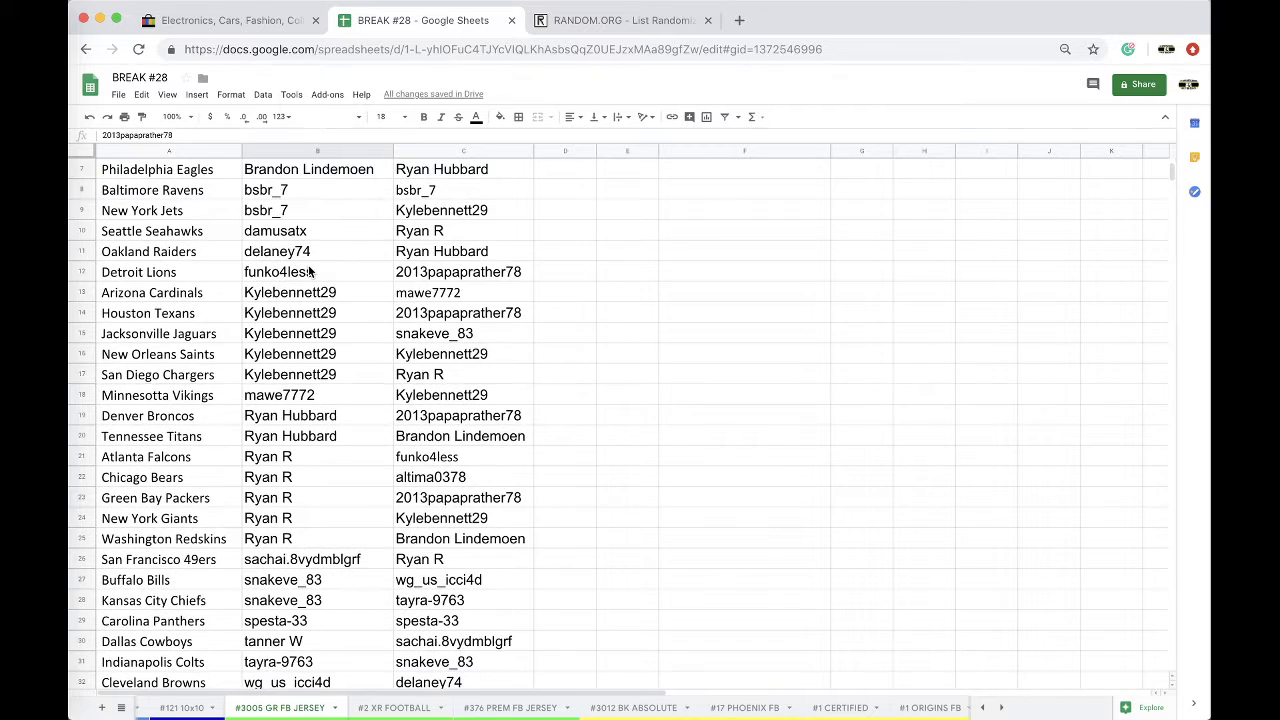
pyautogui.scroll(-1, 311, 272)
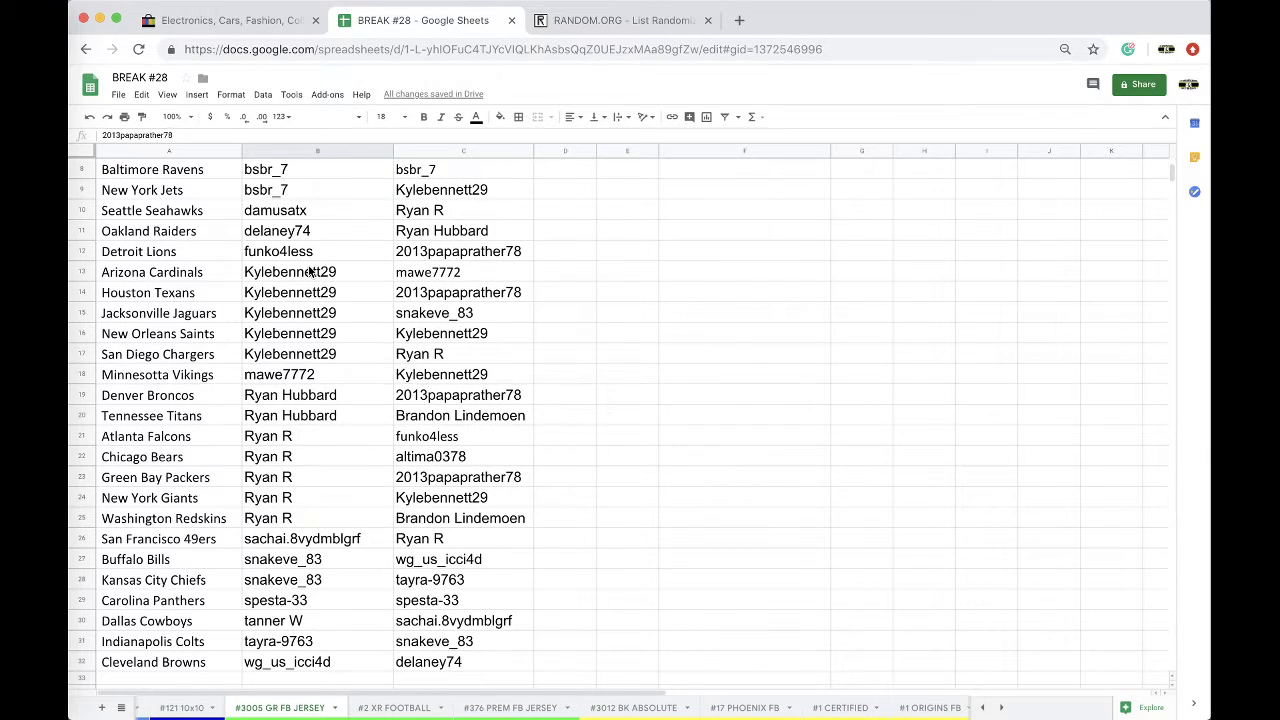
pyautogui.scroll(-2, 311, 272)
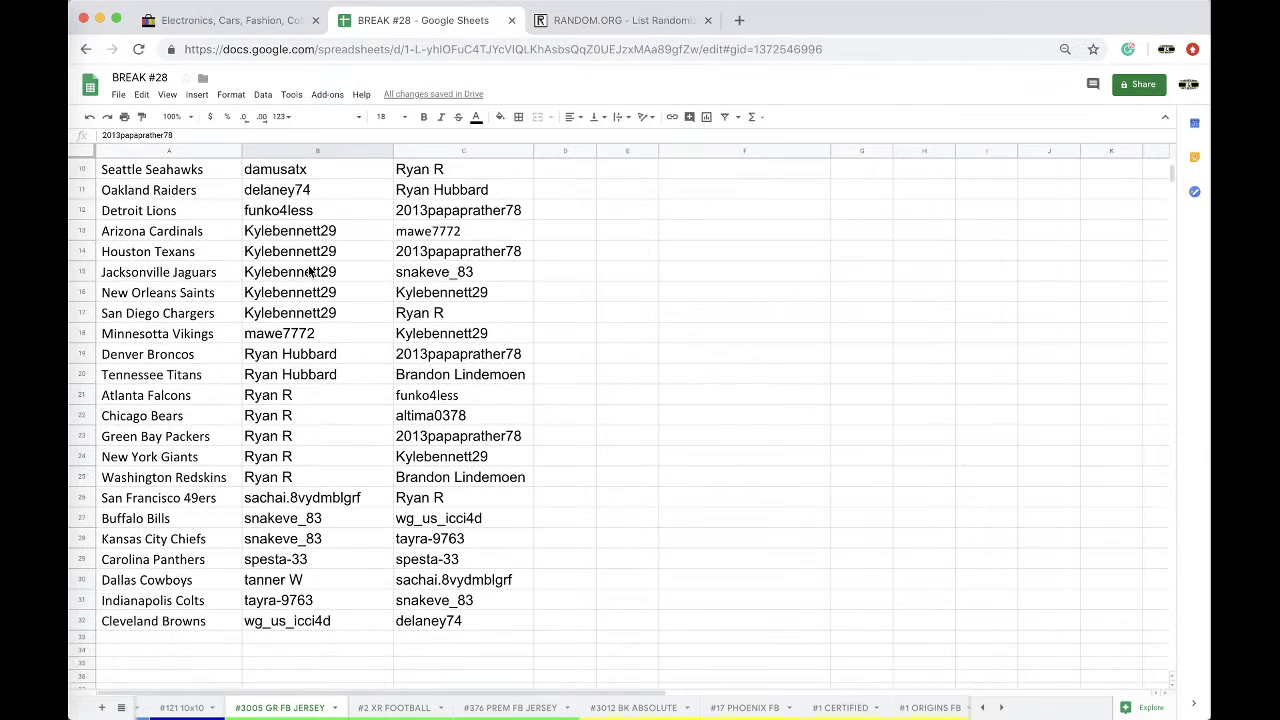
pyautogui.click(292, 400)
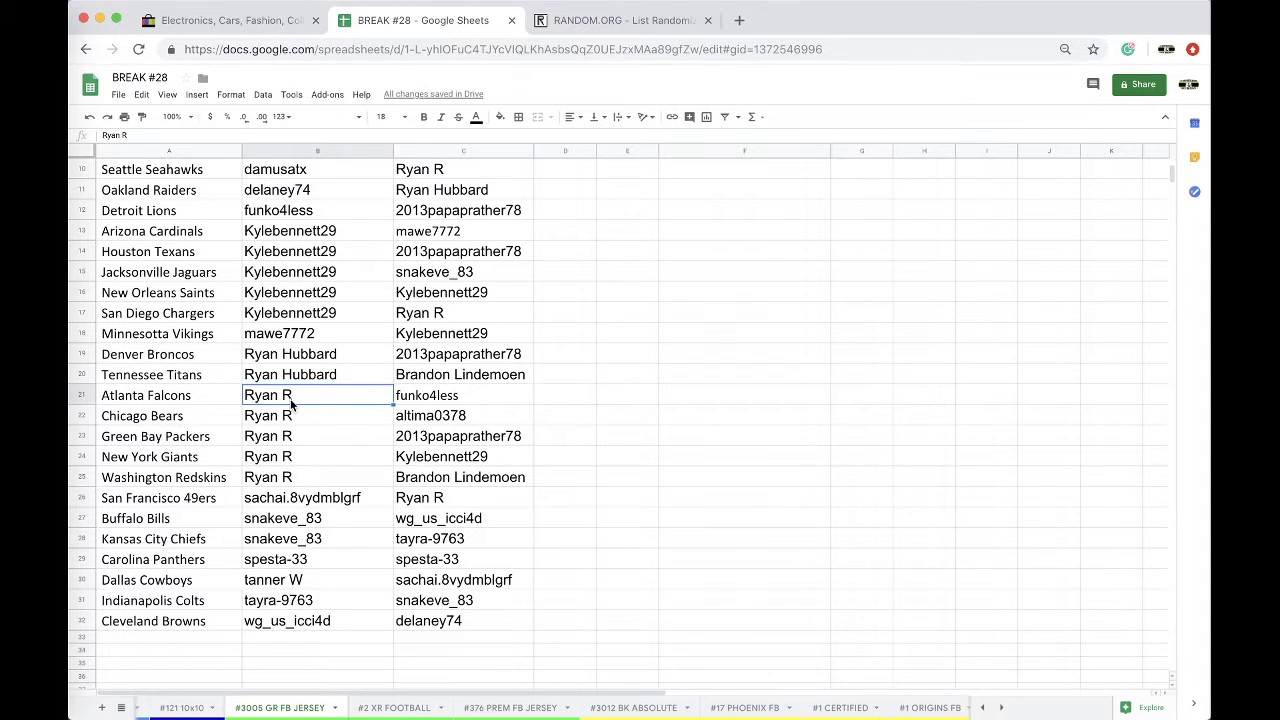
pyautogui.scroll(-1, 292, 402)
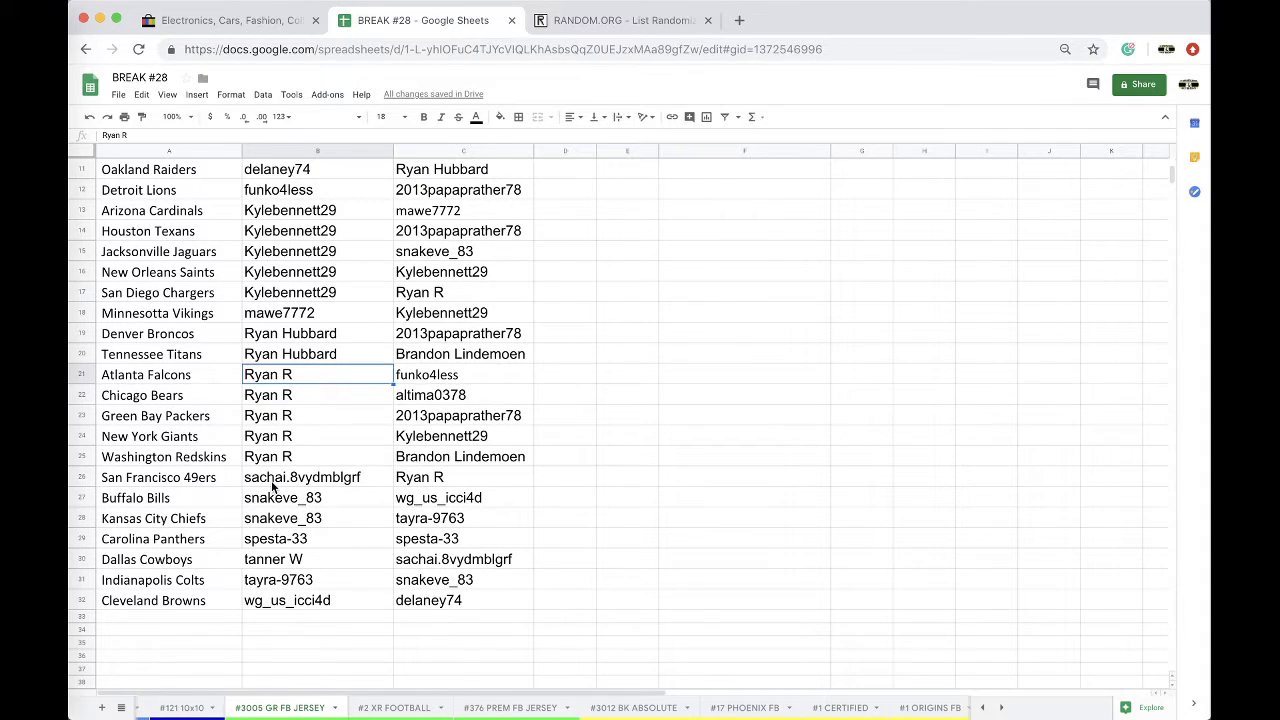
pyautogui.scroll(-2, 277, 445)
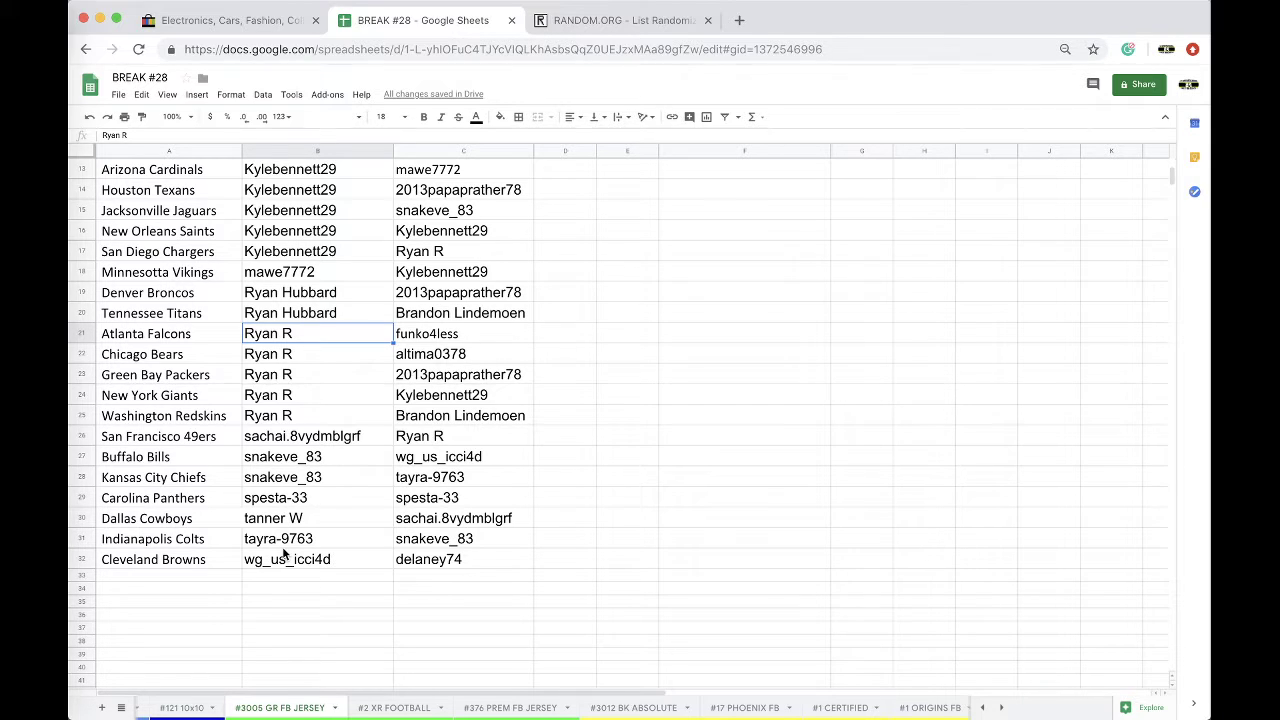
# Check the CREDIT, #17 PHOENIX FB and #3012 BK ABSOLUTE sheets, and return to the #3005 GR FB JERSEY sheet.
pyautogui.hscroll(-3, 224, 712)
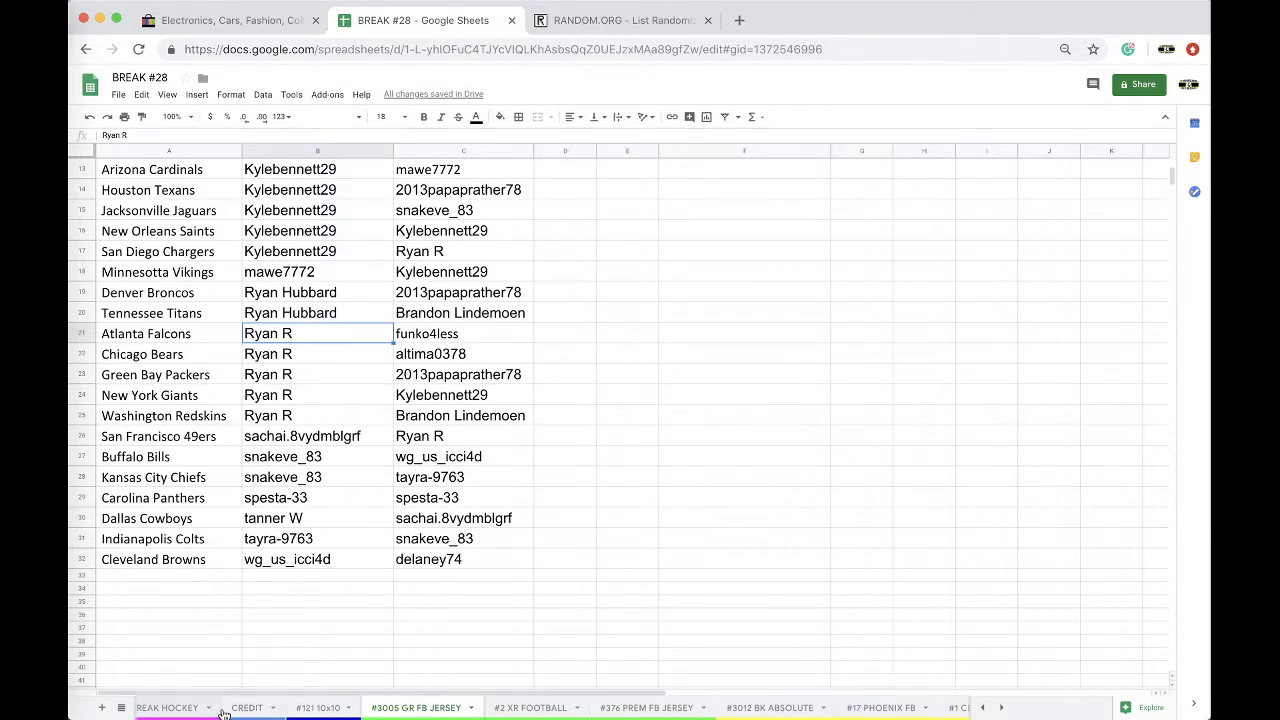
pyautogui.click(232, 708)
pyautogui.moveTo(432, 560); pyautogui.dragTo(430, 585)
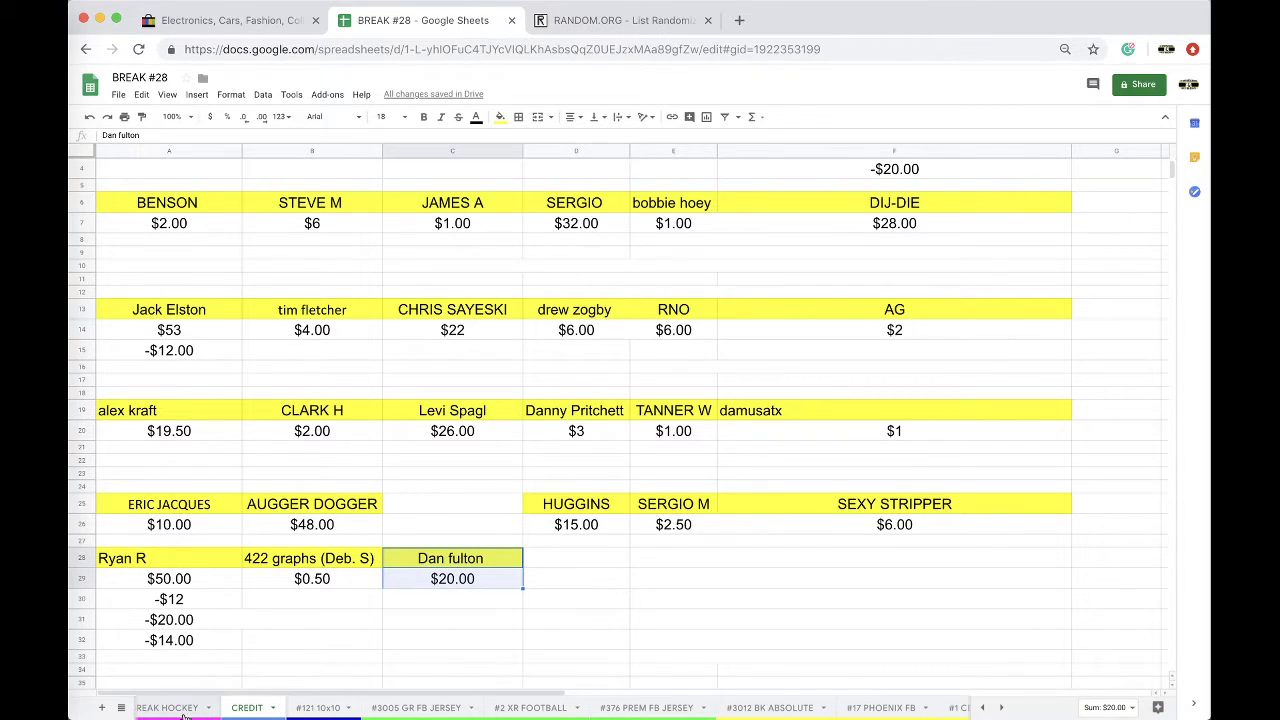
pyautogui.hscroll(5, 300, 712)
pyautogui.click(363, 712)
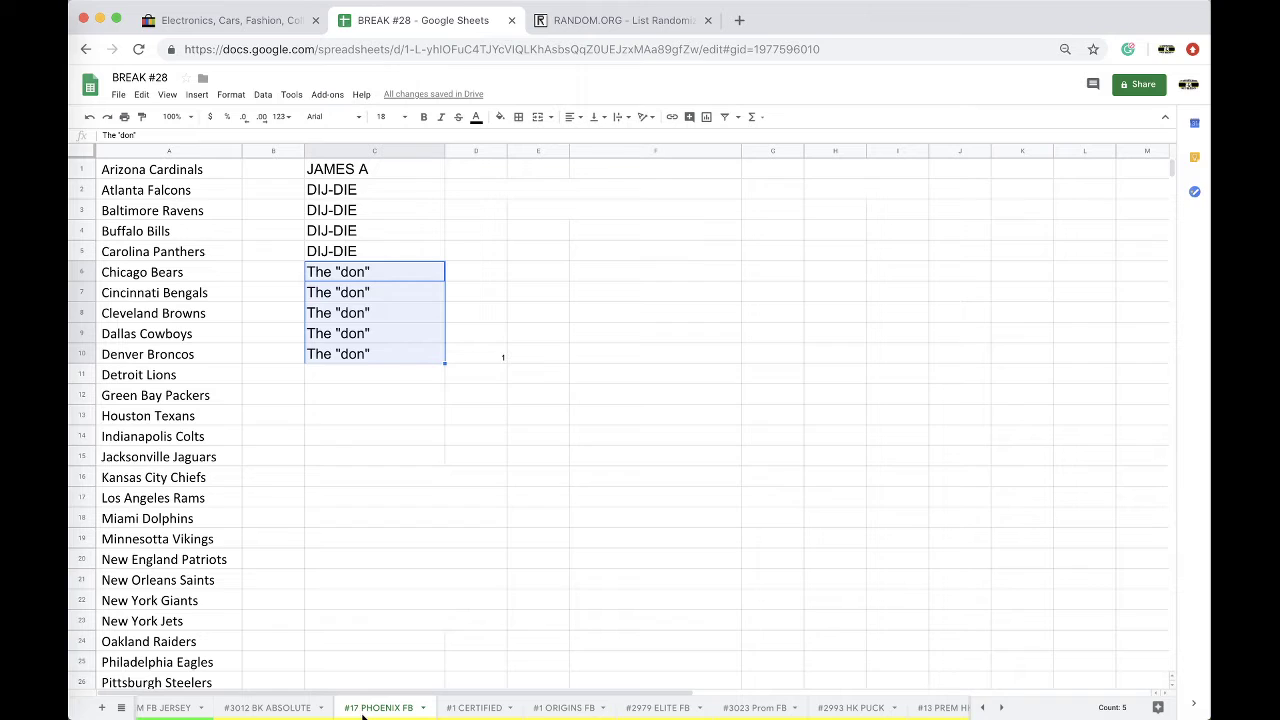
pyautogui.click(310, 710)
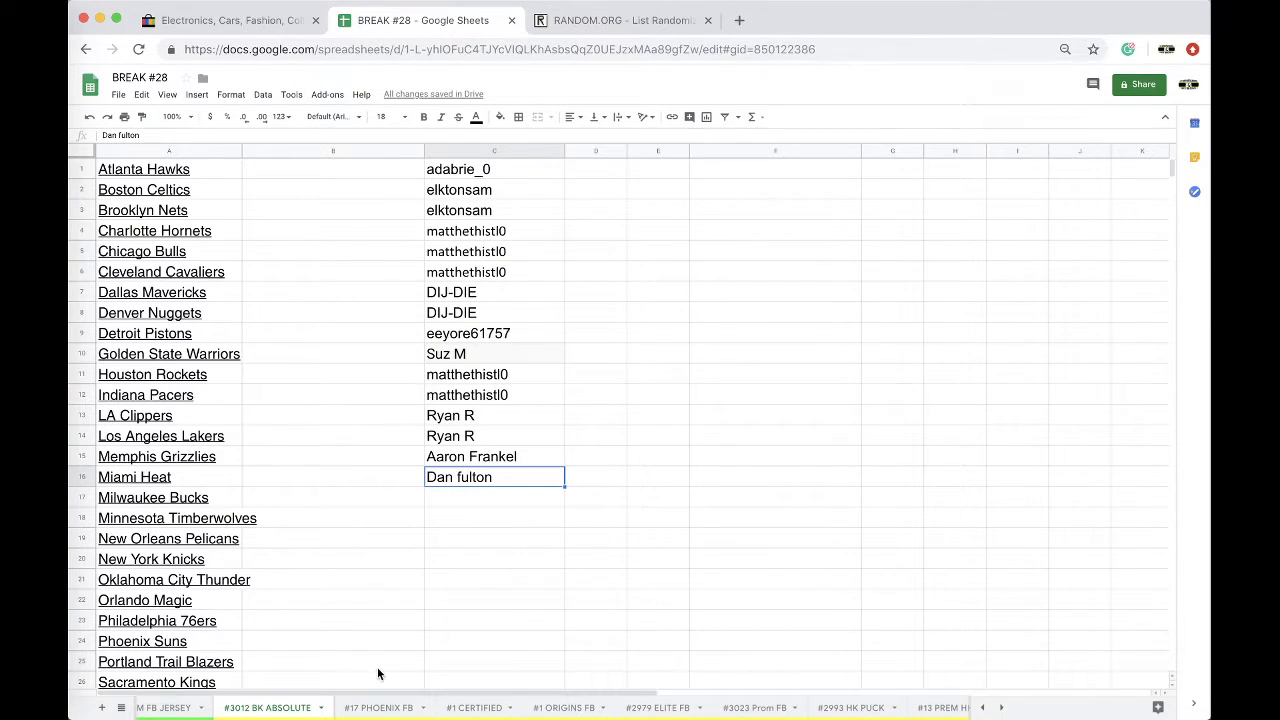
pyautogui.hscroll(-5, 300, 710)
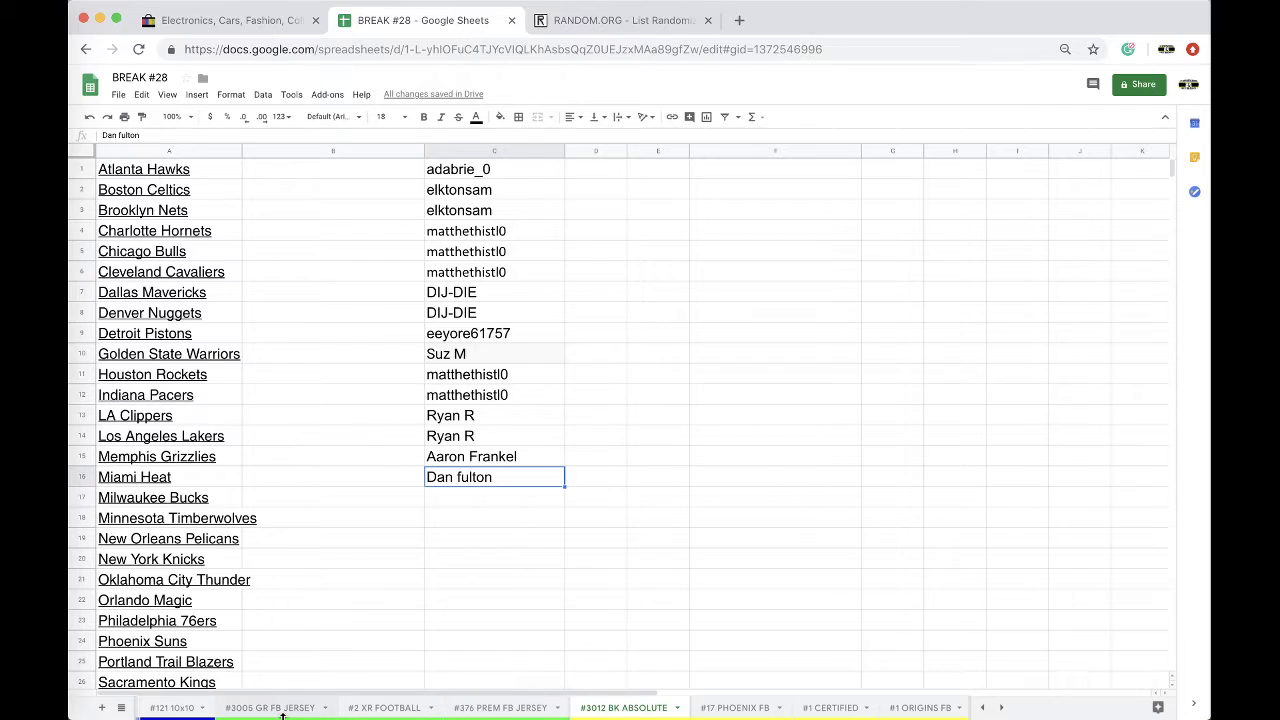
pyautogui.click(270, 708)
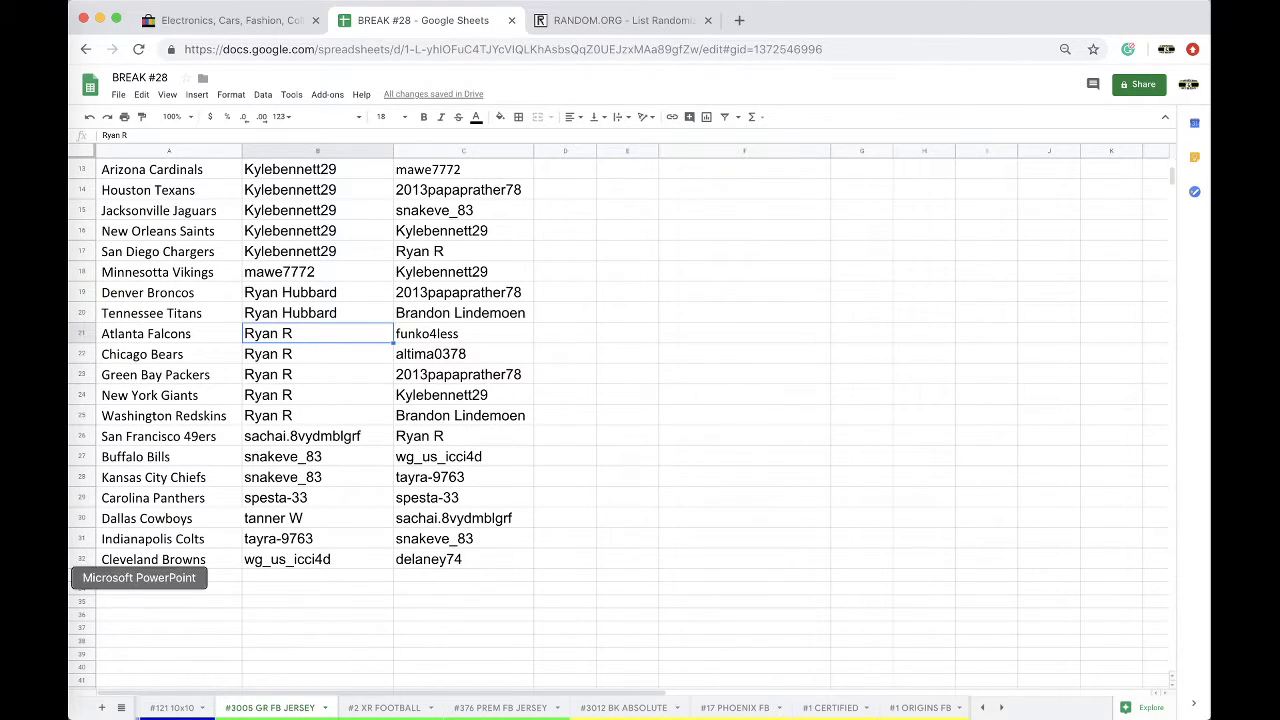
# Fill the San Francisco 49ers cell in column A with yellow.
pyautogui.scroll(4, 175, 524)
pyautogui.scroll(-3, 172, 527)
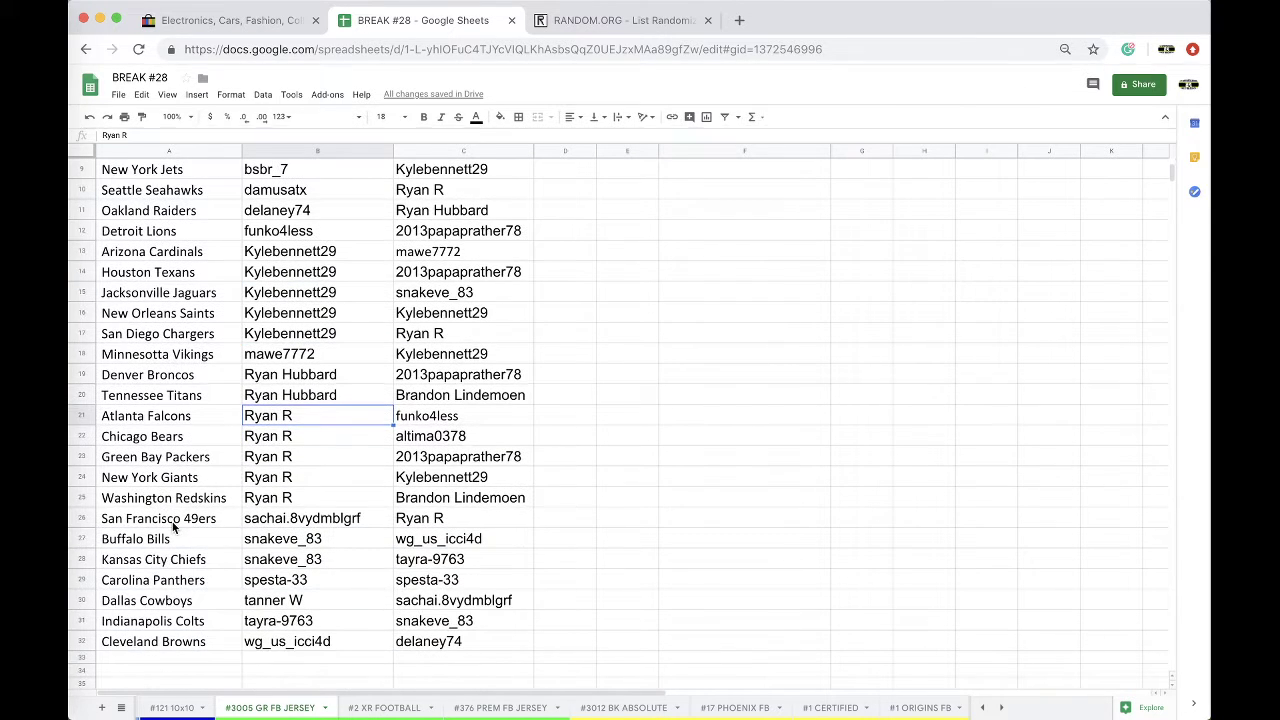
pyautogui.click(183, 524)
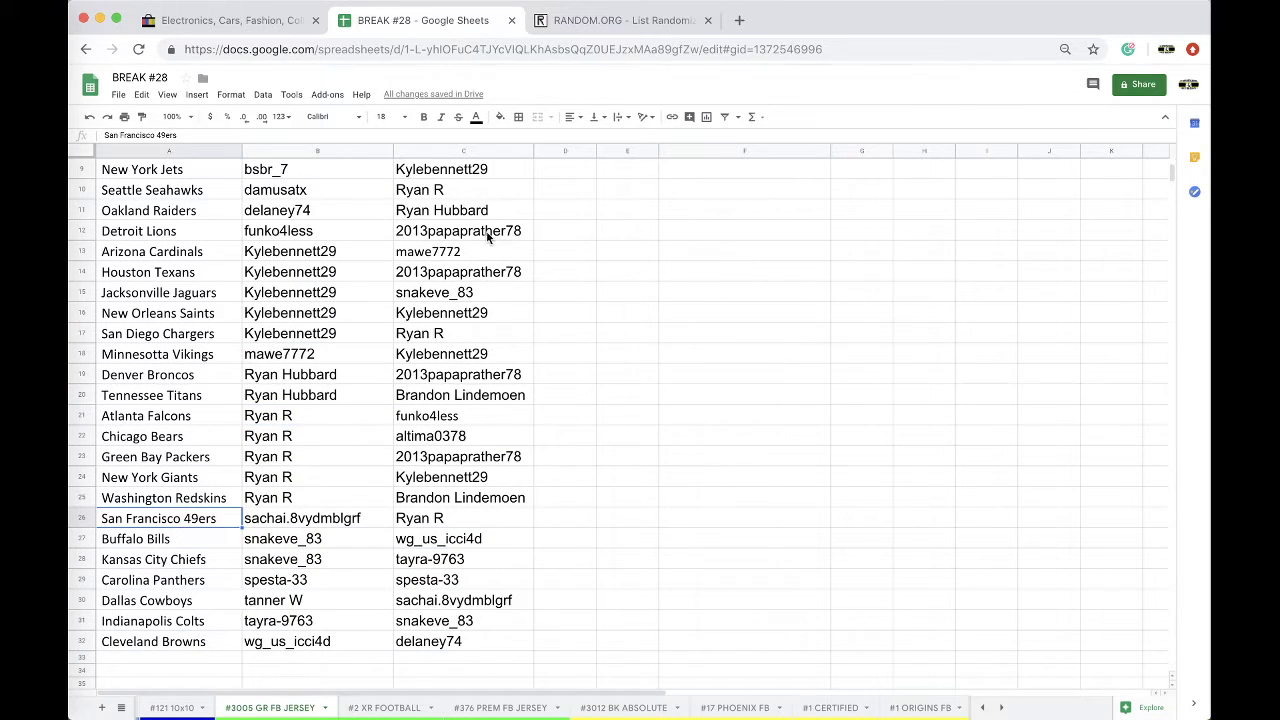
pyautogui.click(500, 116)
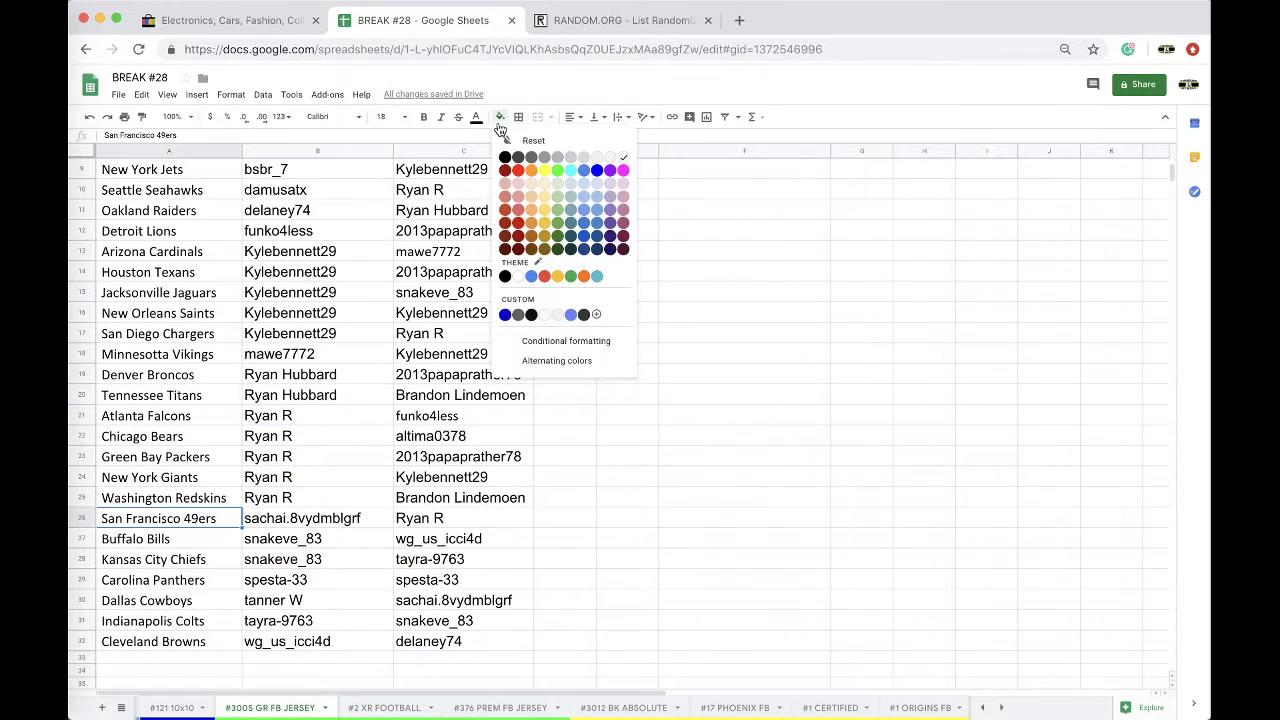
pyautogui.click(544, 170)
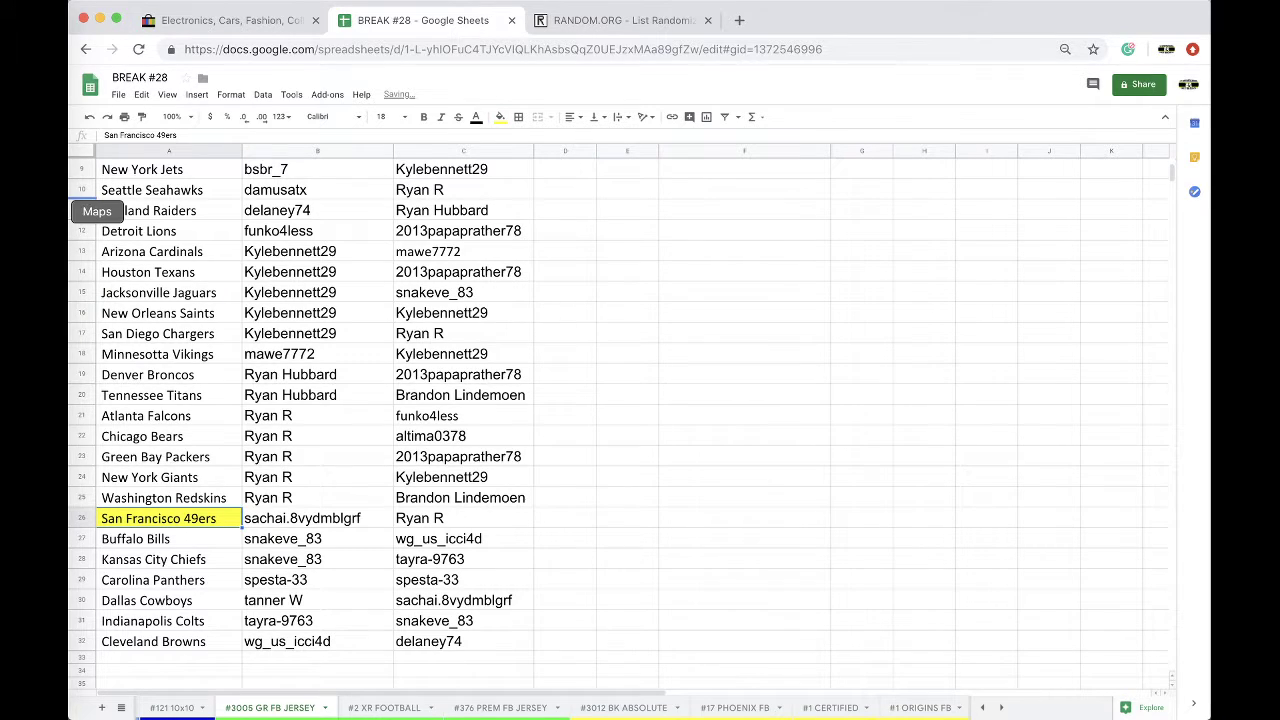
# Copy the San Francisco 49ers participant entry and check the #3017 TRISTAR MINI and #3020 DONRUSS SIGS sheets, returning to #3005 GR FB JERSEY.
pyautogui.click(306, 518)
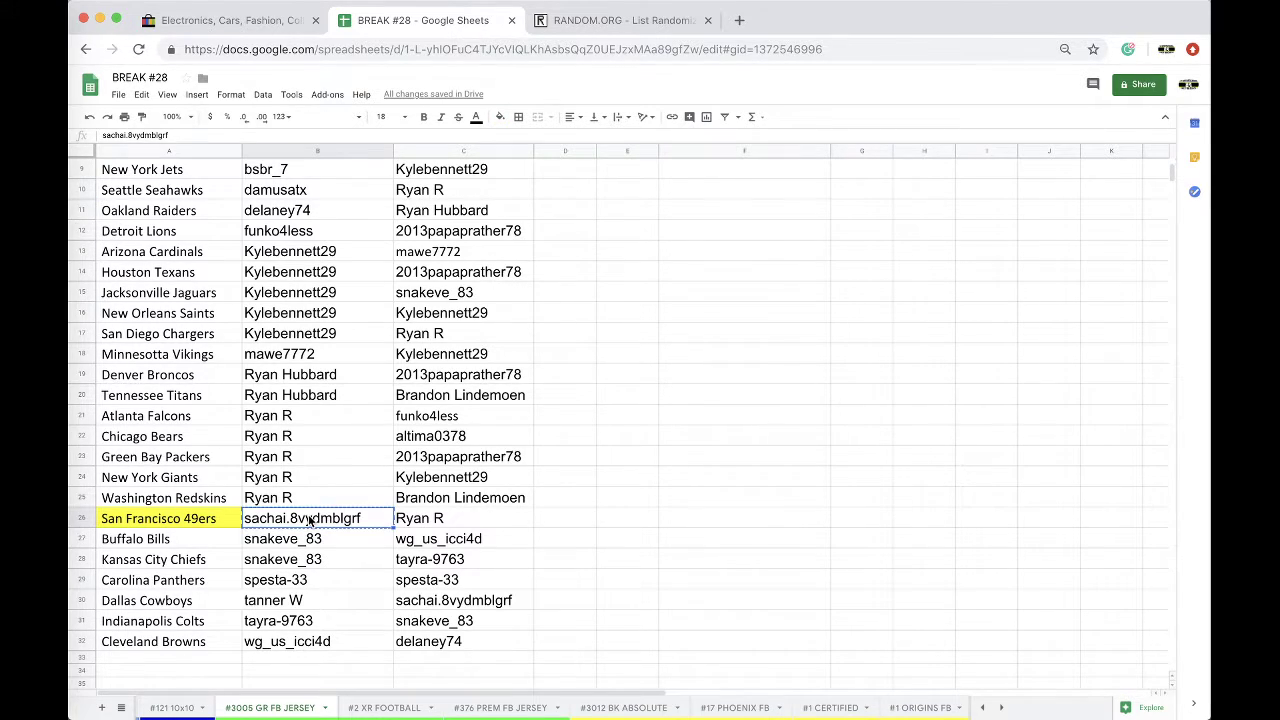
pyautogui.hscroll(-3, 350, 707)
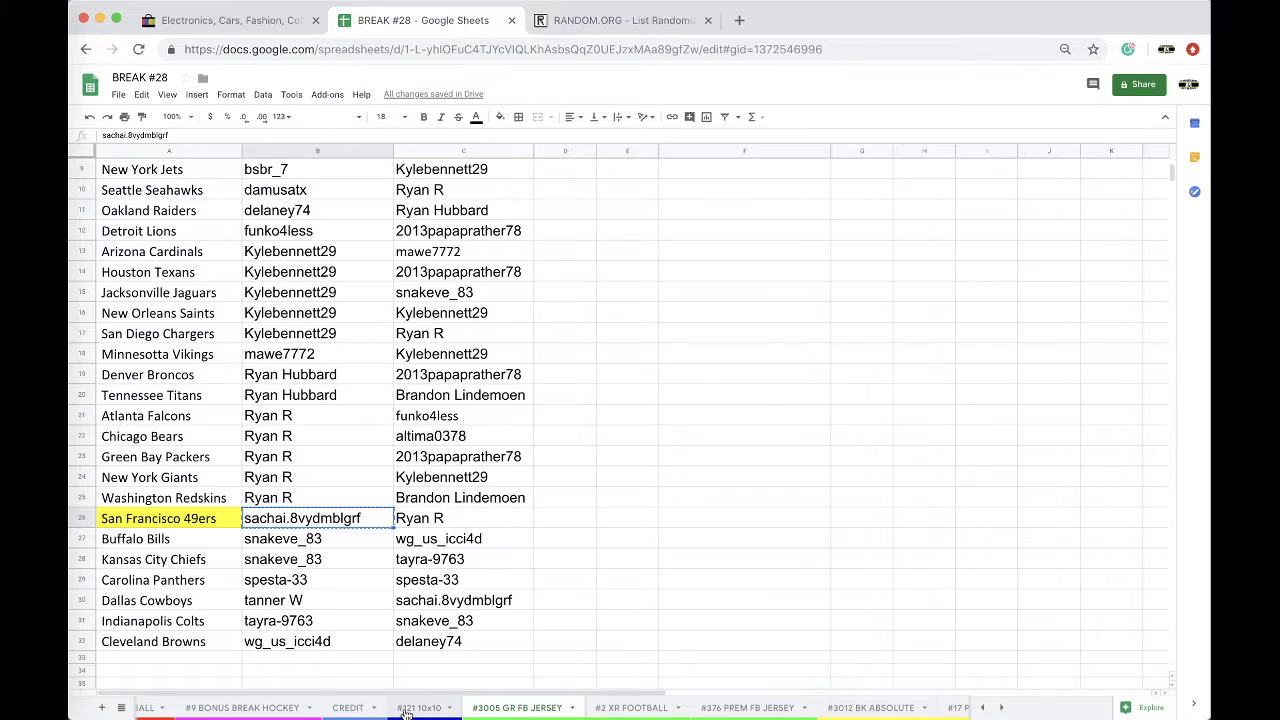
pyautogui.hscroll(-4, 360, 716)
pyautogui.hscroll(-2, 326, 714)
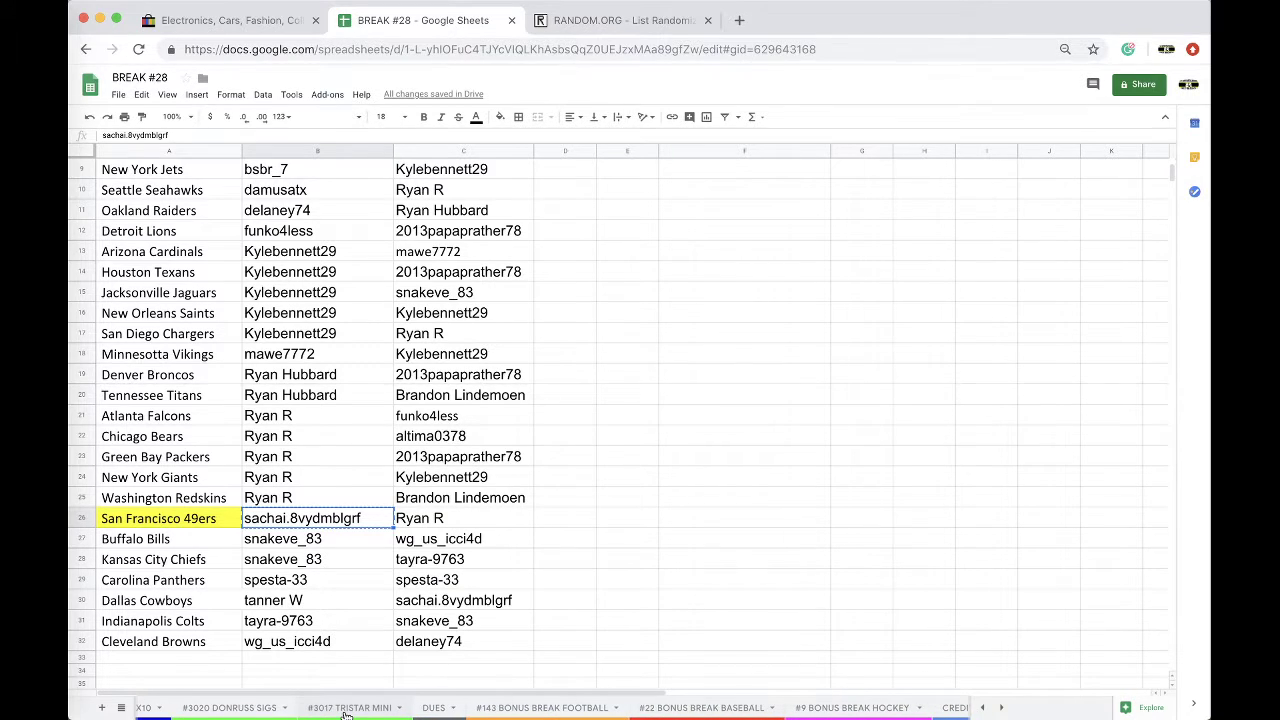
pyautogui.click(347, 714)
pyautogui.click(262, 714)
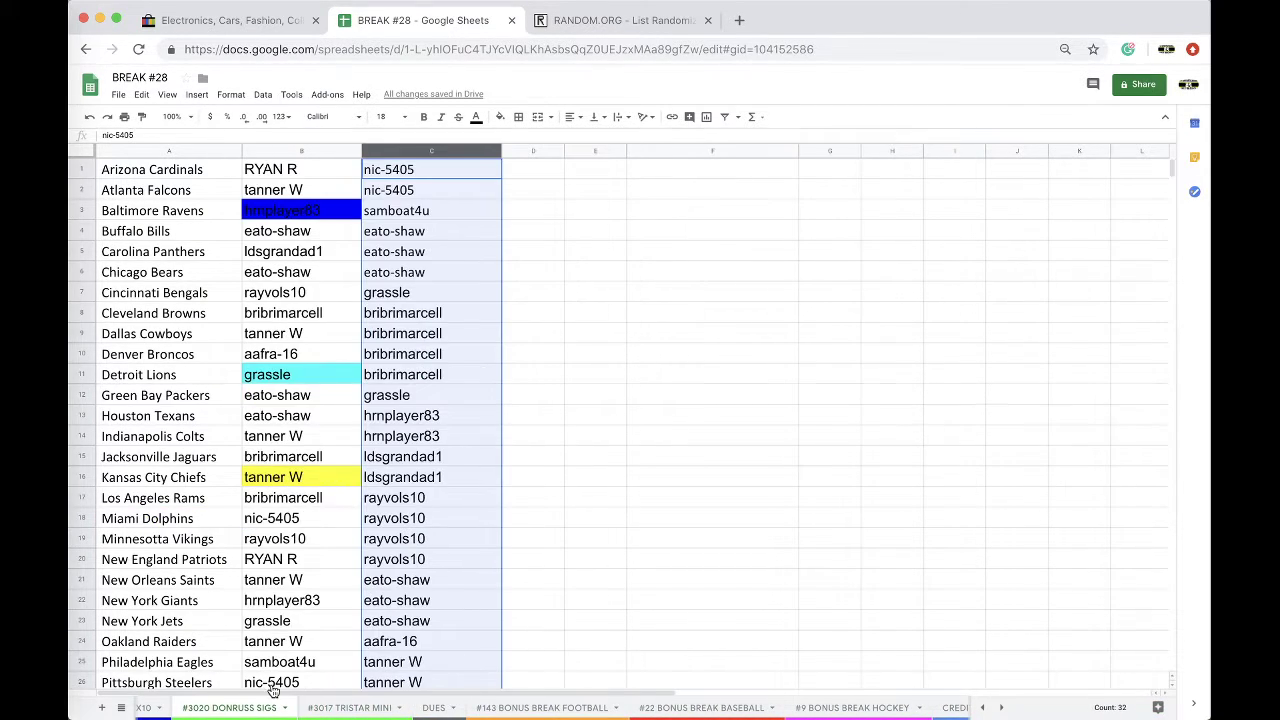
pyautogui.scroll(-3, 292, 610)
pyautogui.hscroll(5, 283, 712)
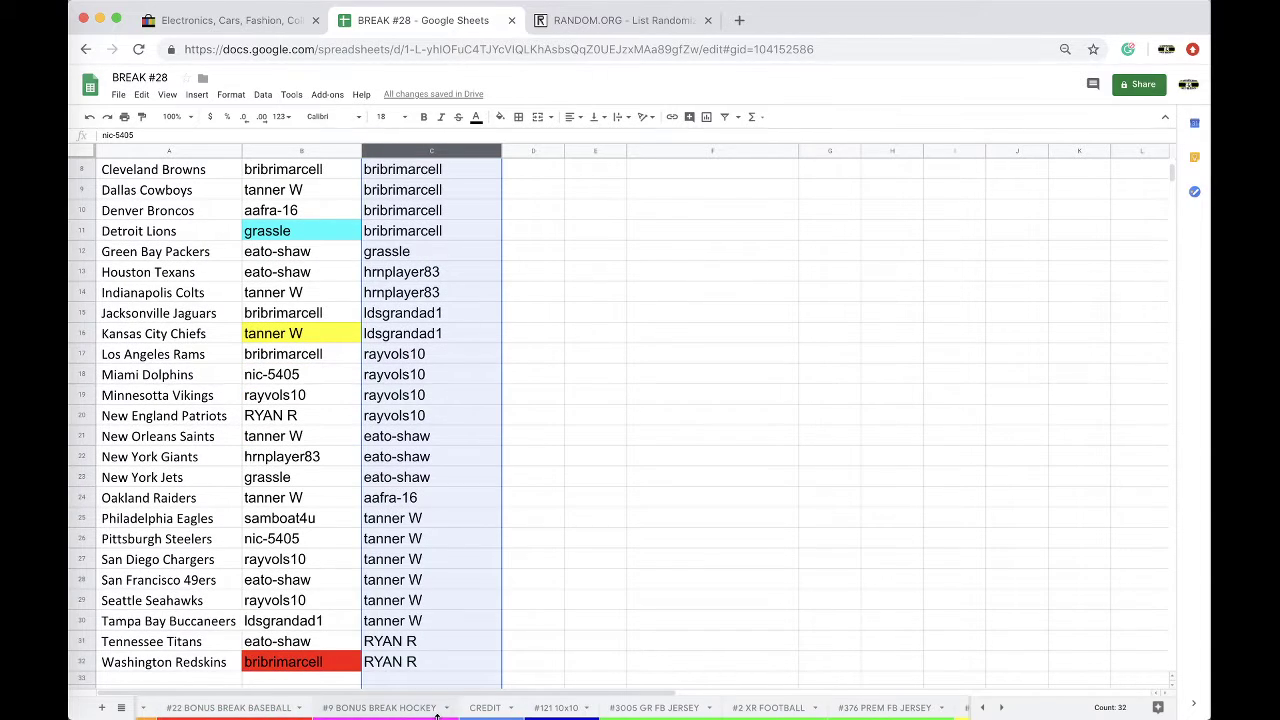
pyautogui.click(487, 714)
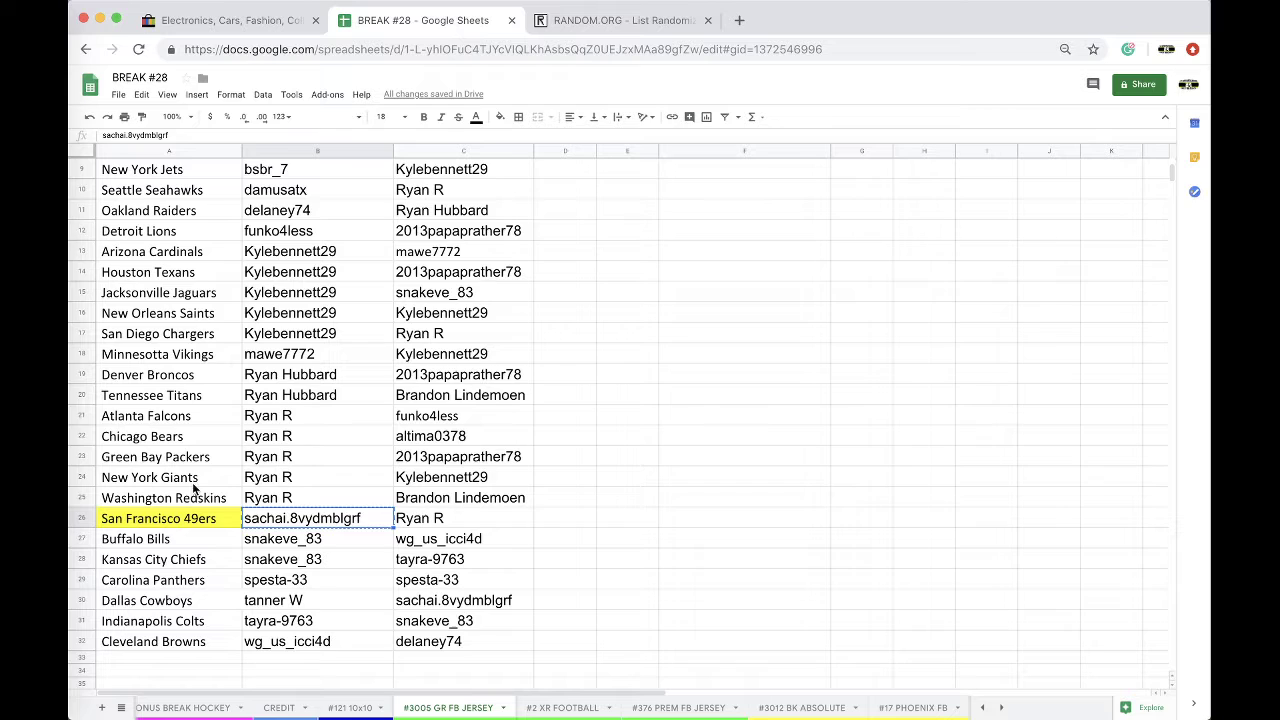
pyautogui.scroll(2, 173, 456)
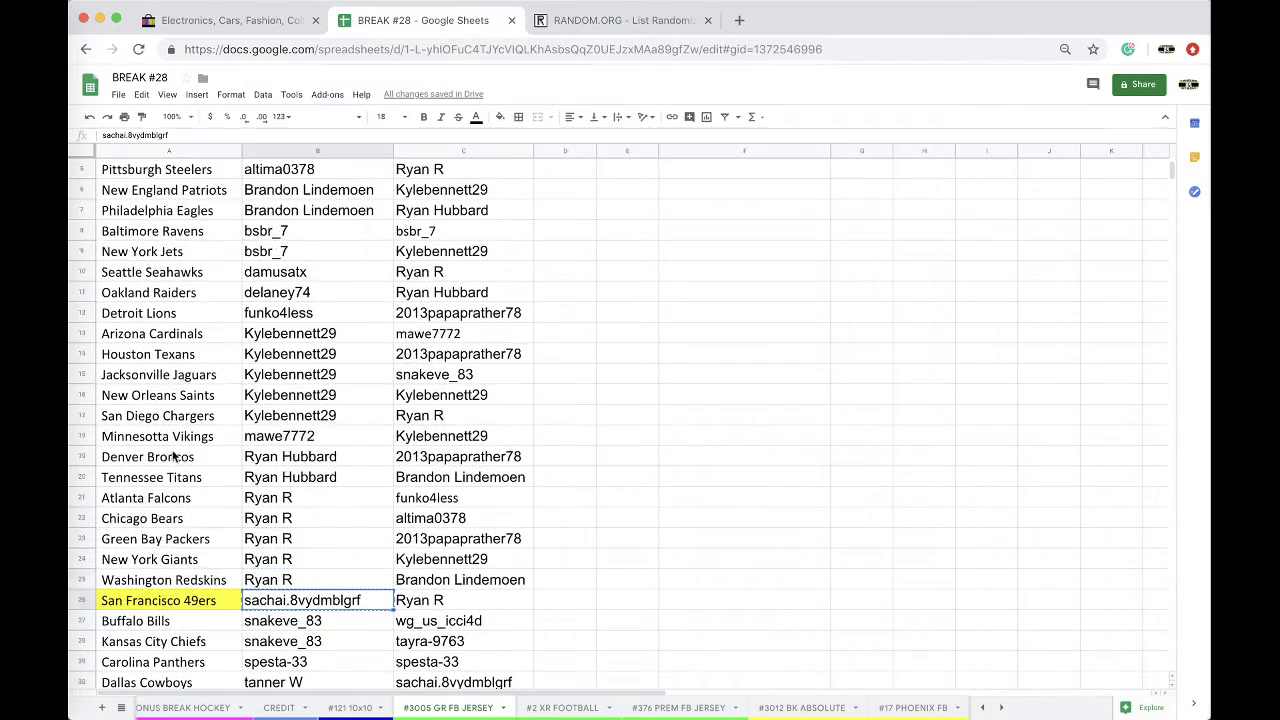
pyautogui.scroll(2, 173, 456)
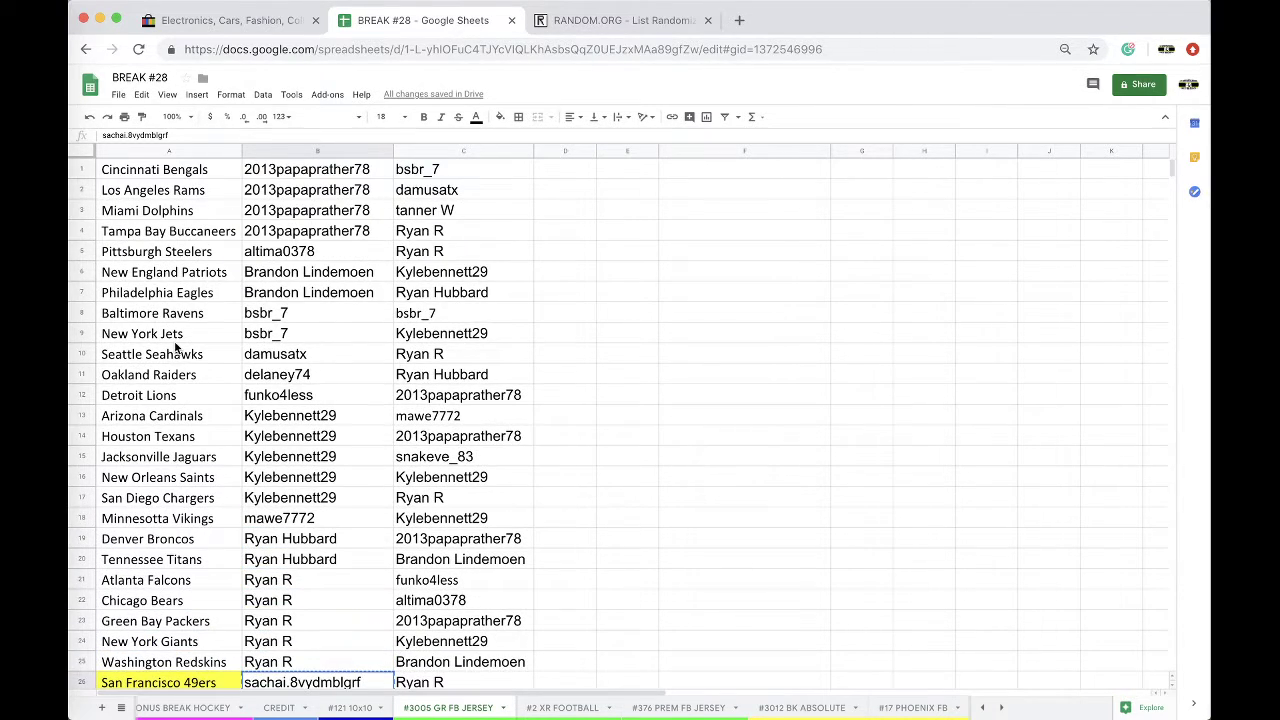
pyautogui.click(279, 524)
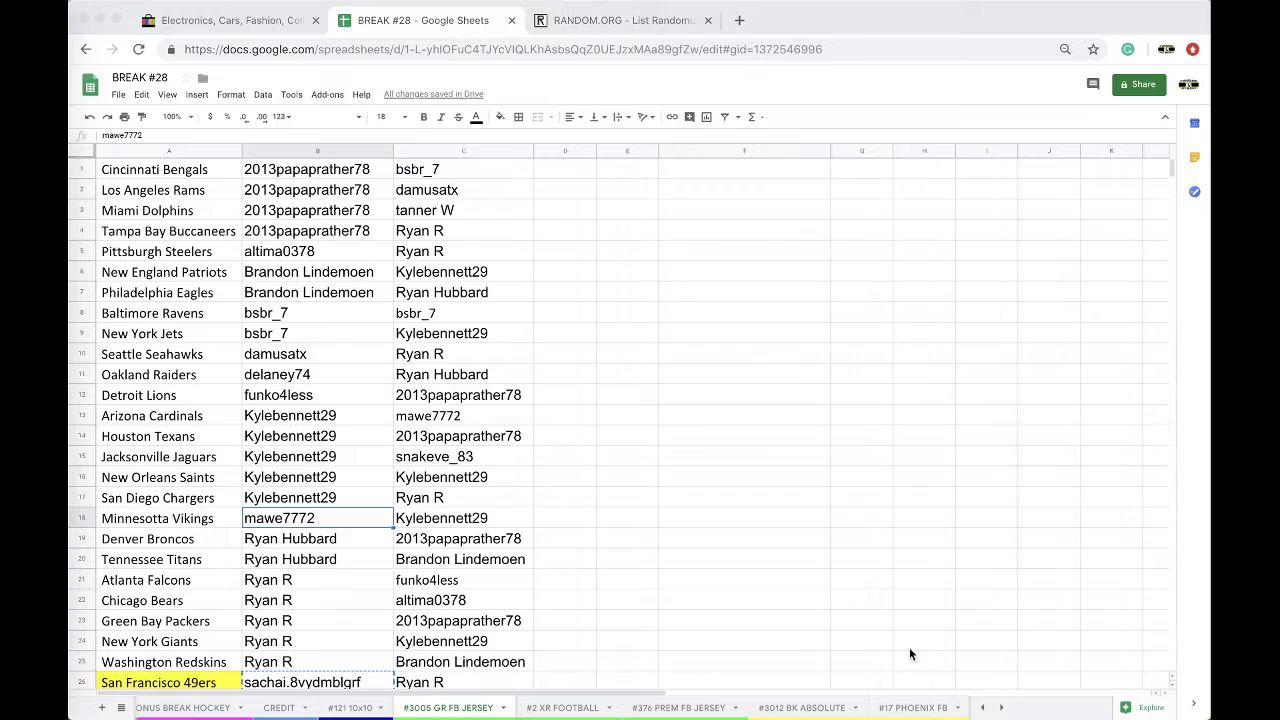
pyautogui.hscroll(2, 667, 708)
pyautogui.hscroll(-2, 664, 709)
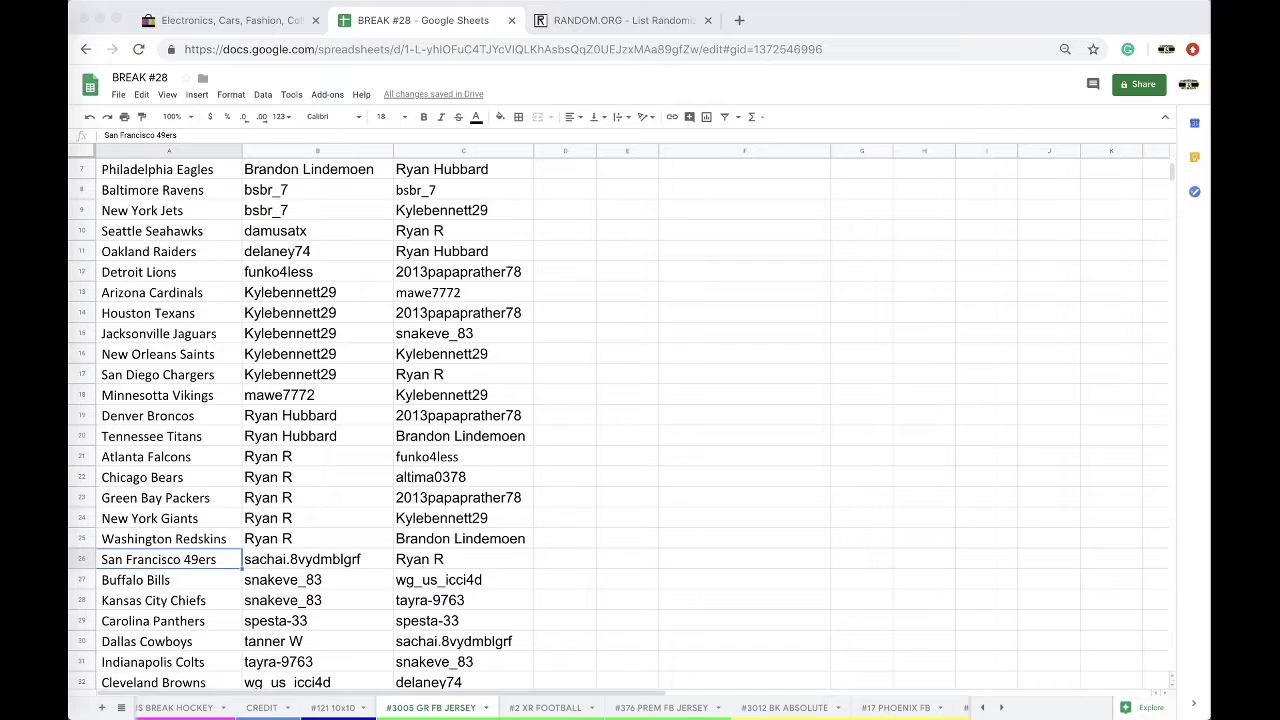
# Fill the participant cell beside Miami Dolphins in column B with green.
pyautogui.scroll(3, 204, 310)
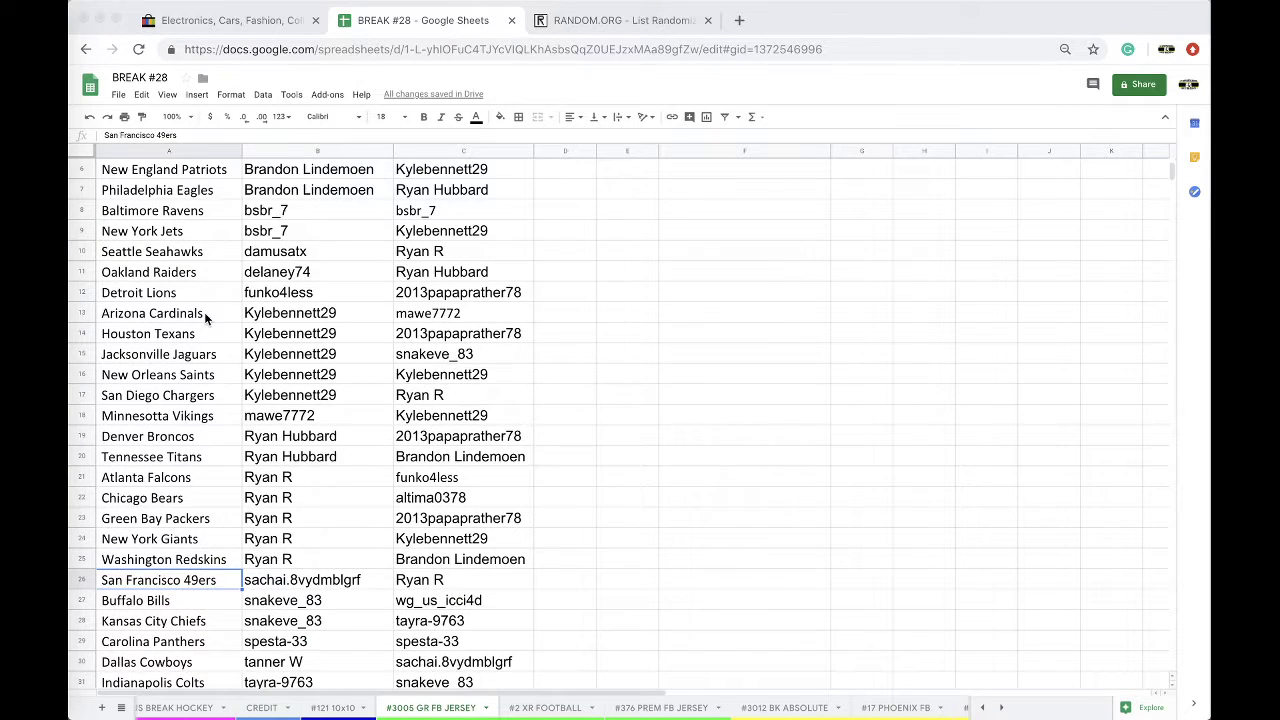
pyautogui.scroll(3, 204, 313)
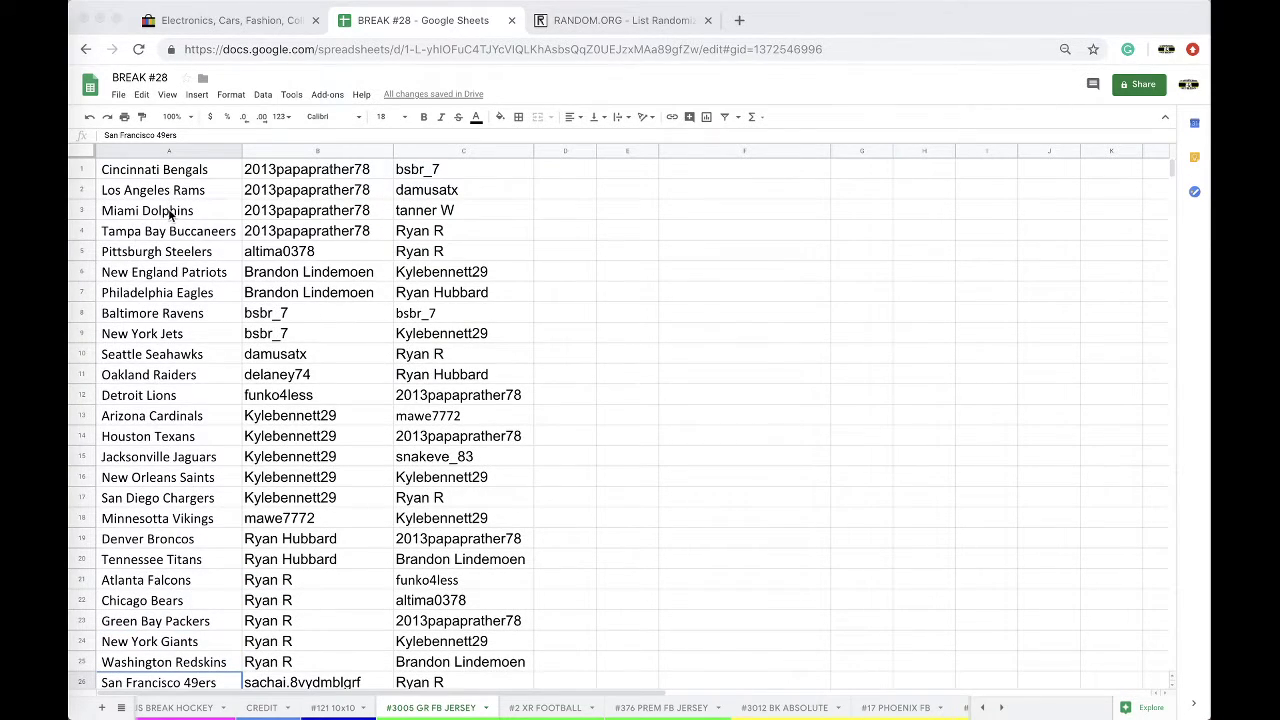
pyautogui.click(296, 210)
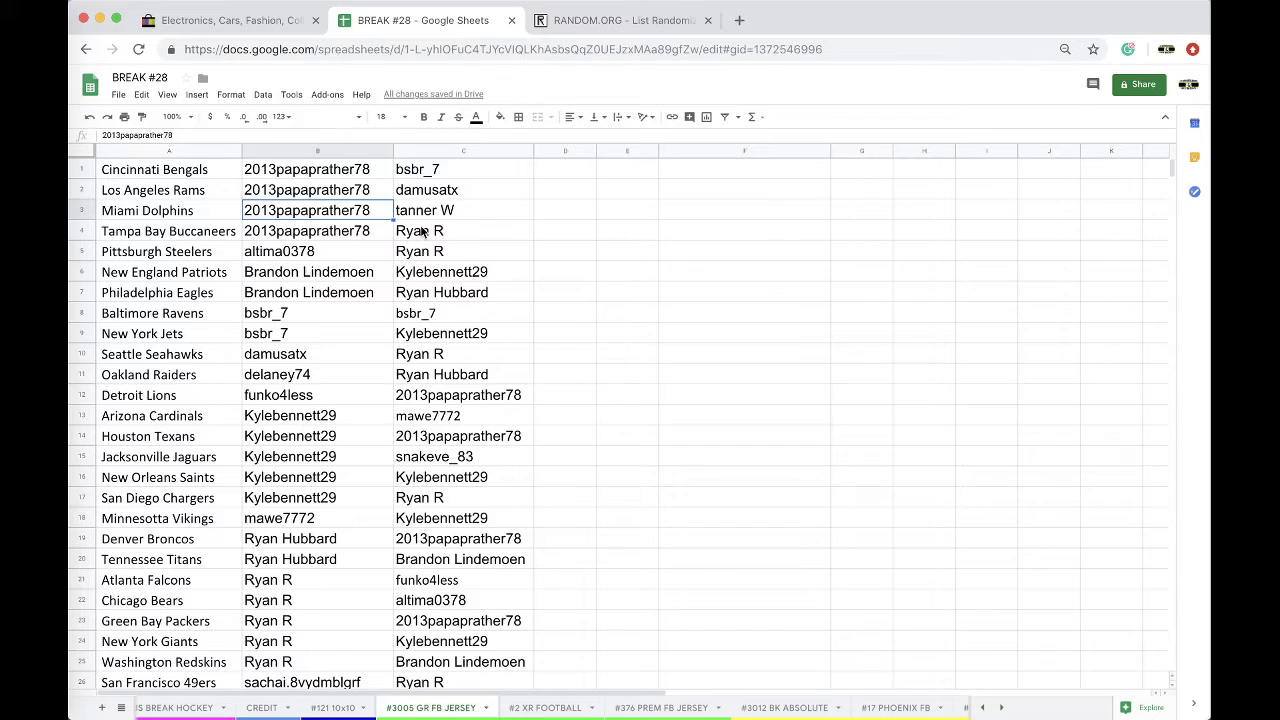
pyautogui.click(500, 117)
pyautogui.click(557, 170)
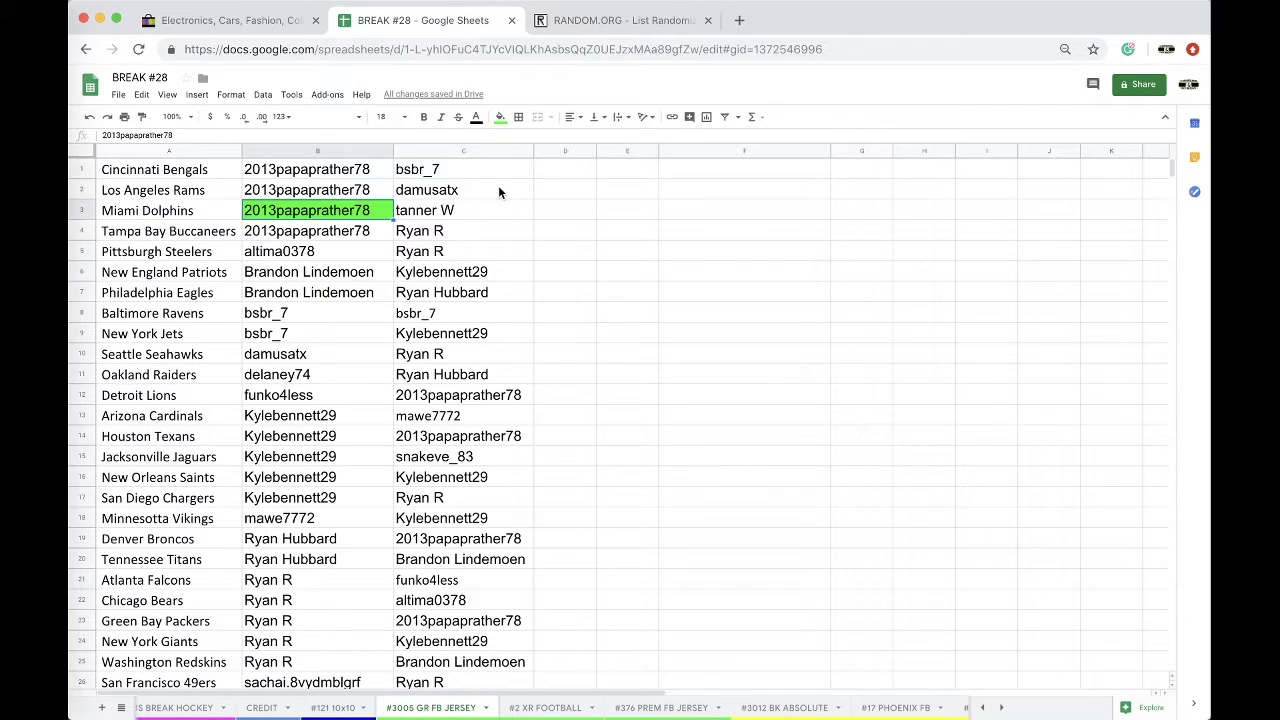
# Sort the #3005 GR FB JERSEY sheet by the team names in column A from A to Z.
pyautogui.click(205, 151)
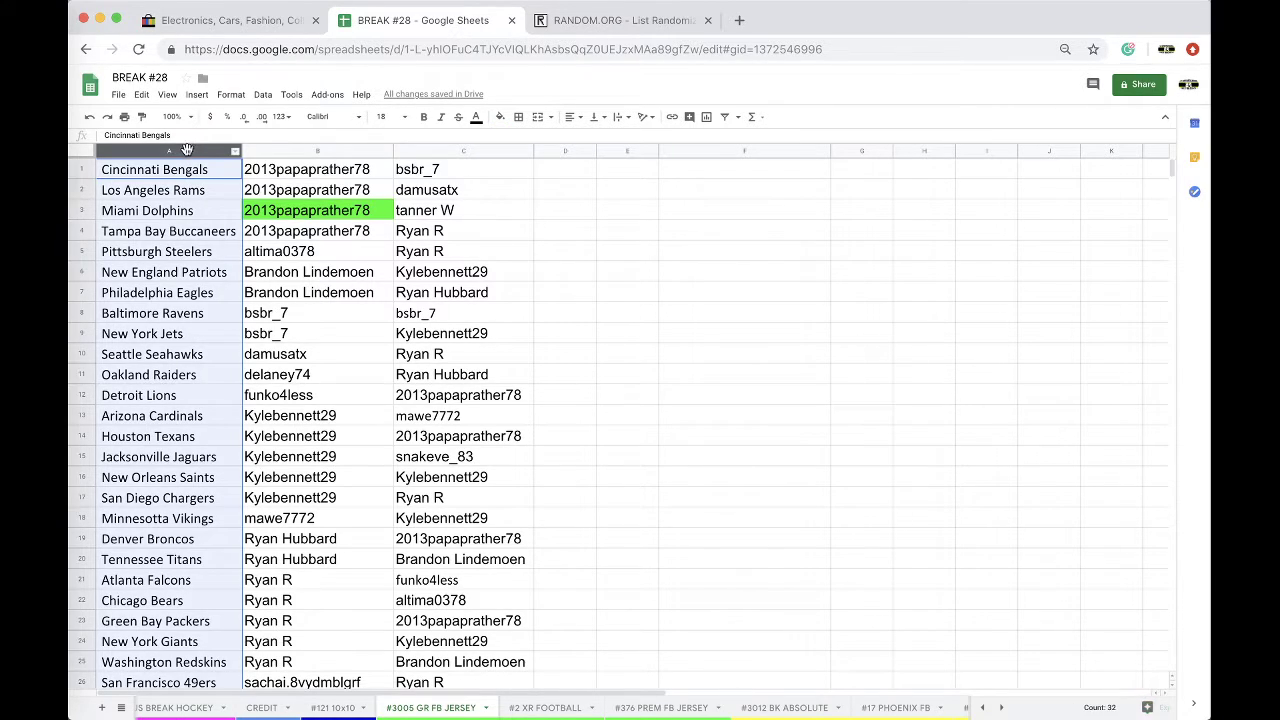
pyautogui.click(265, 95)
pyautogui.click(320, 117)
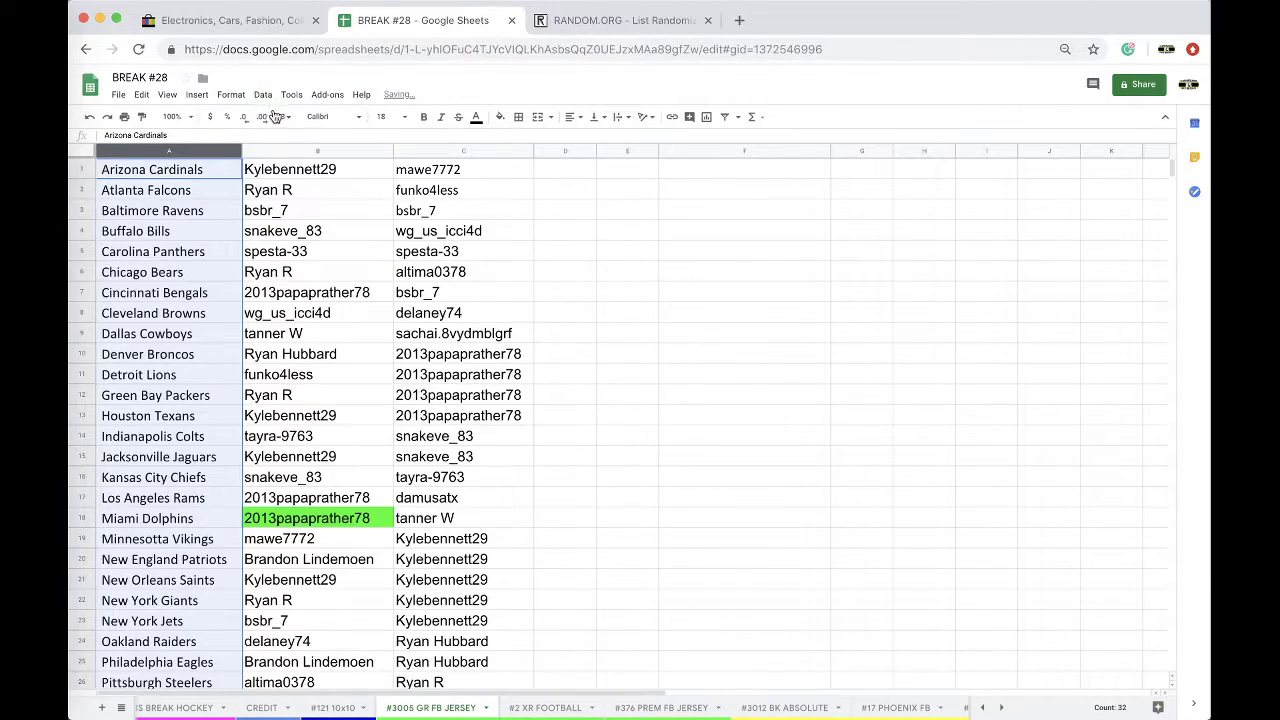
# Copy the entire participant list in column C and paste it into a fresh List Randomizer form on RANDOM.ORG.
pyautogui.click(421, 152)
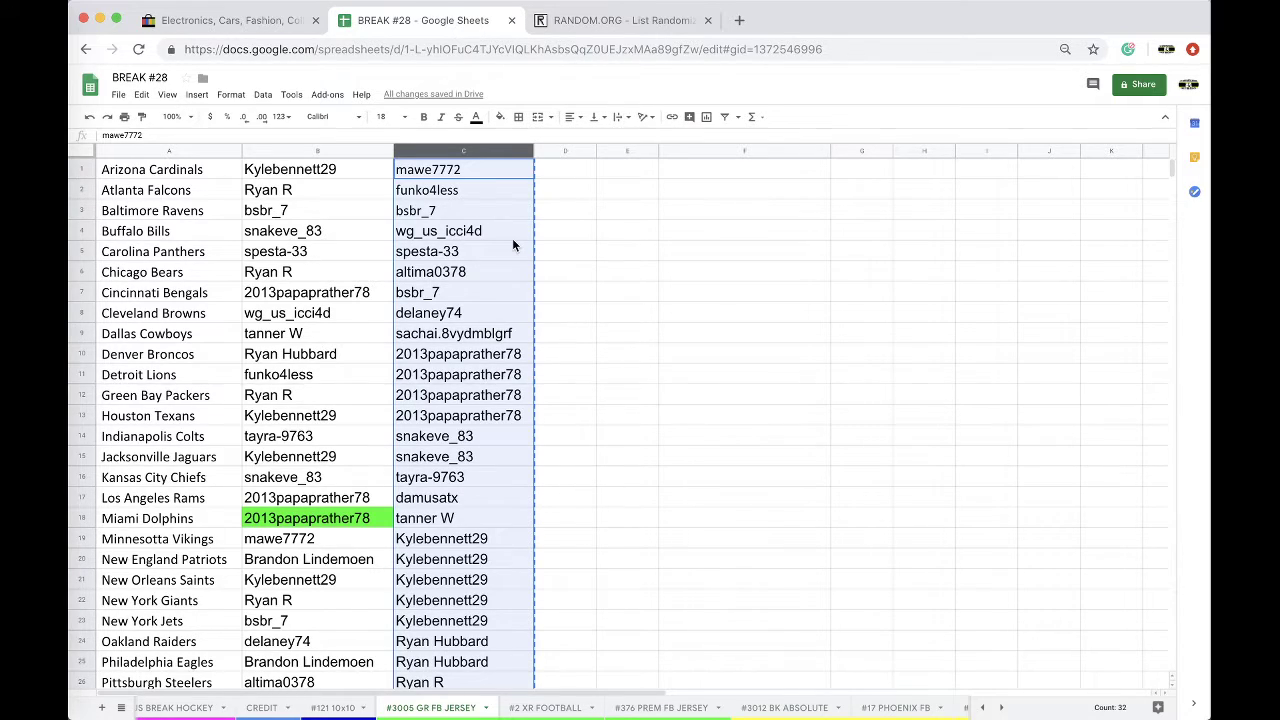
pyautogui.scroll(-5, 474, 258)
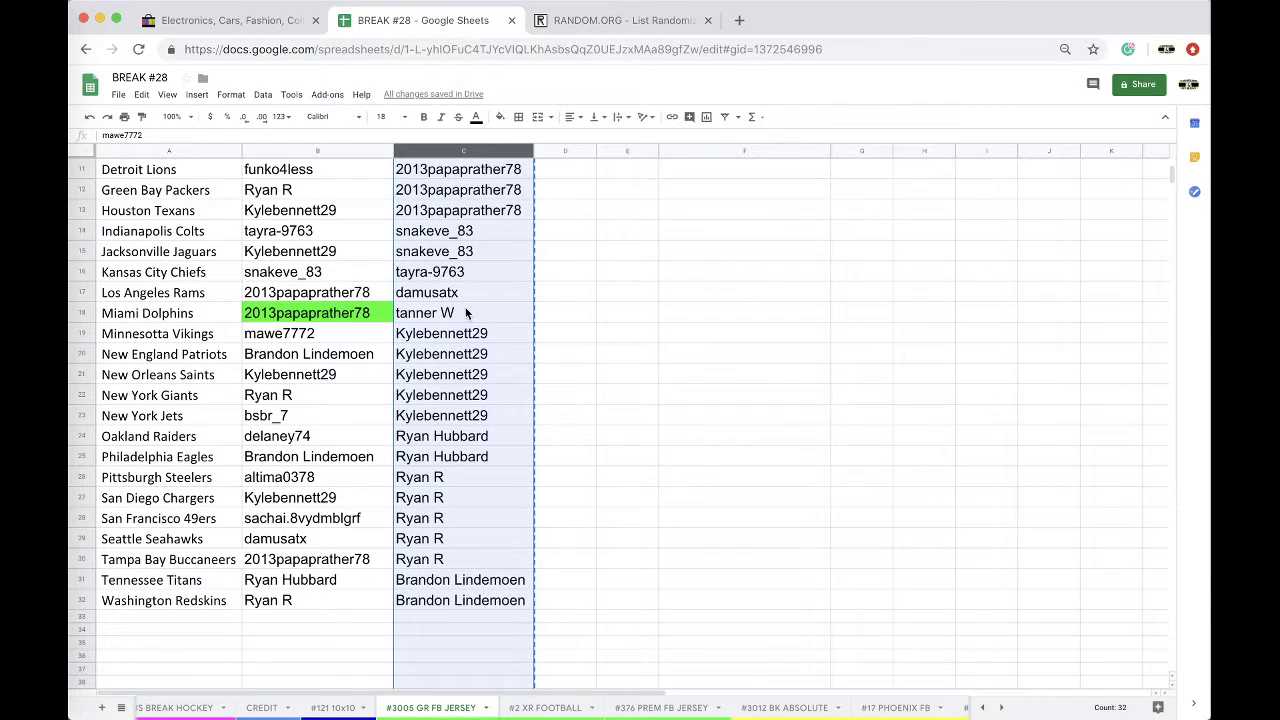
pyautogui.scroll(5, 466, 313)
pyautogui.click(610, 20)
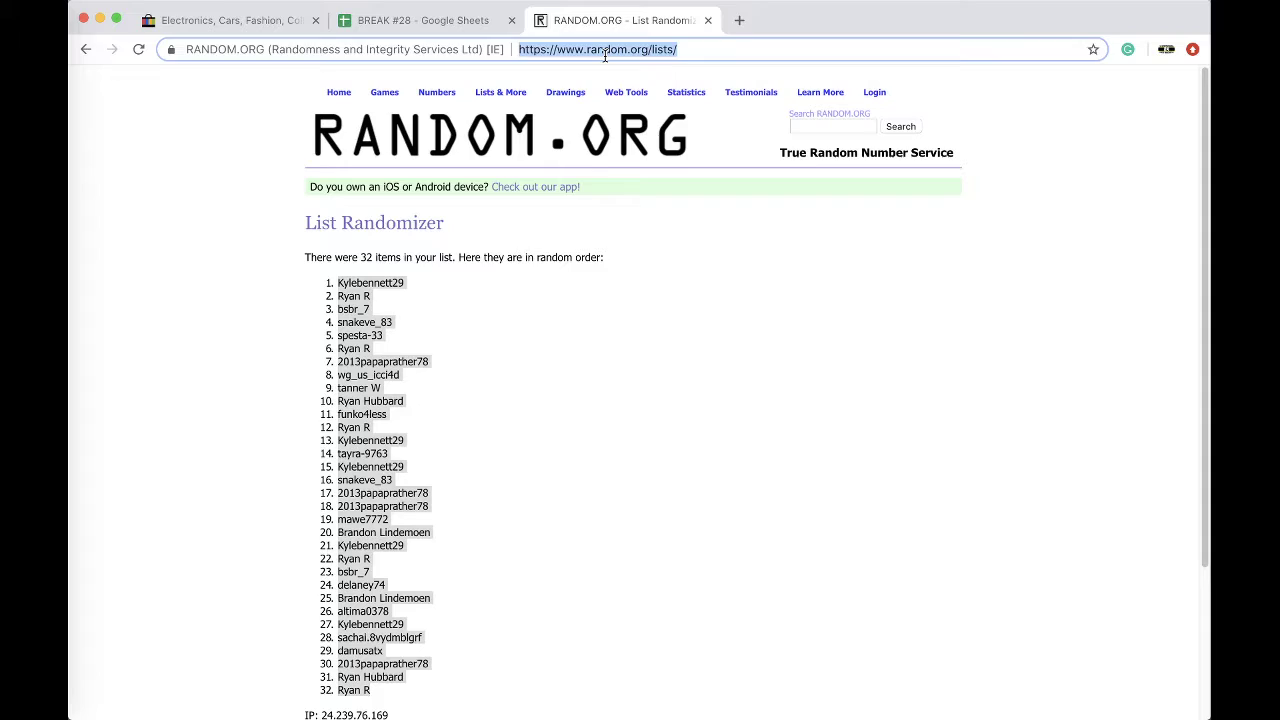
pyautogui.press('Return')
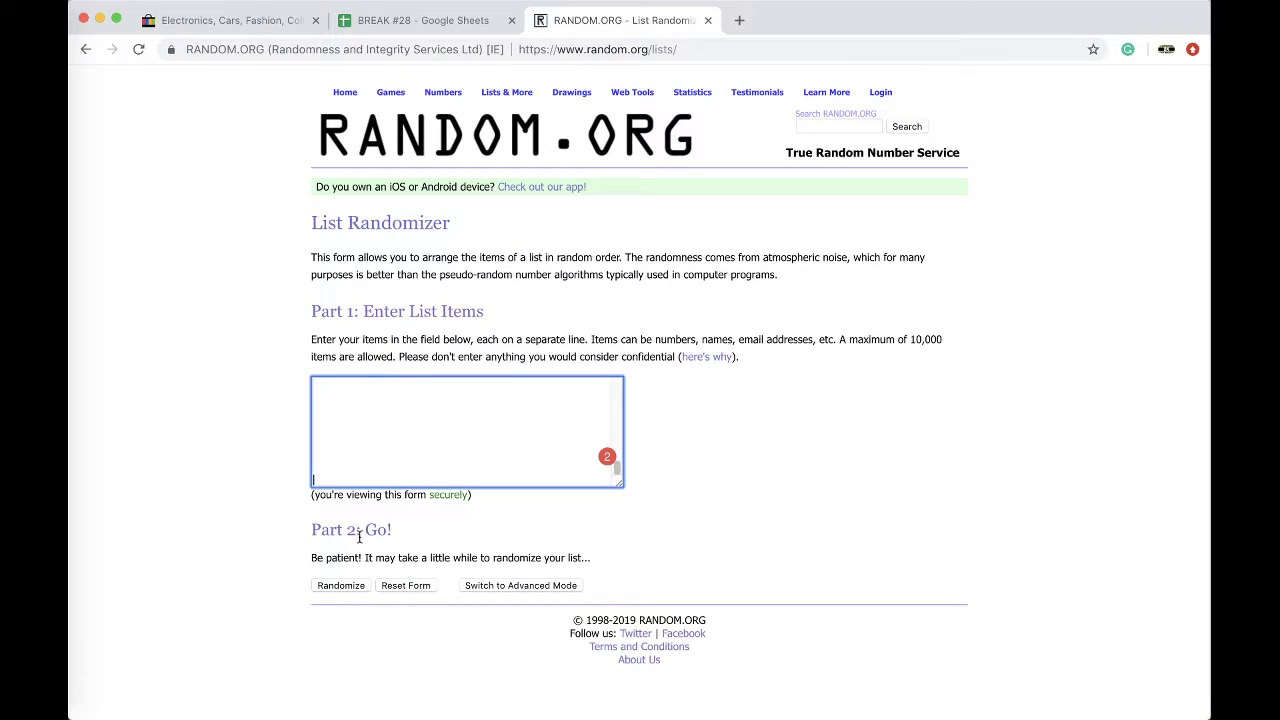
# Randomize the pasted participant list five times.
pyautogui.click(341, 586)
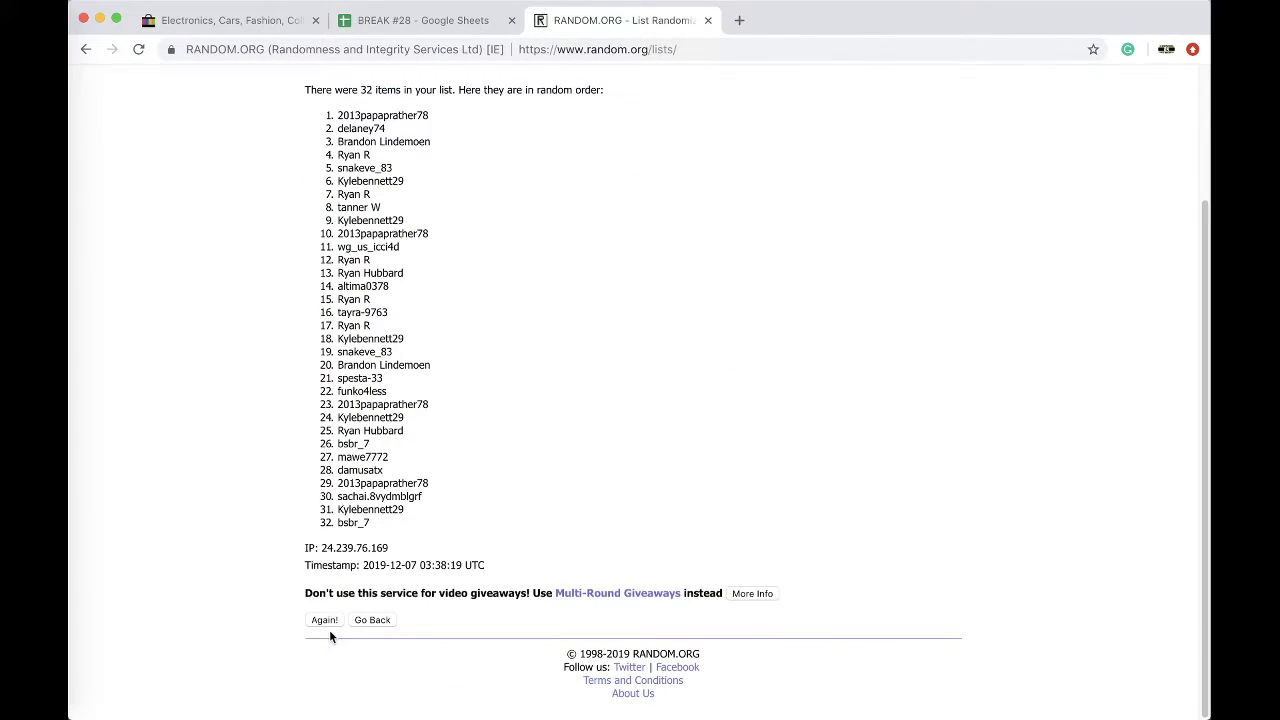
pyautogui.click(327, 622)
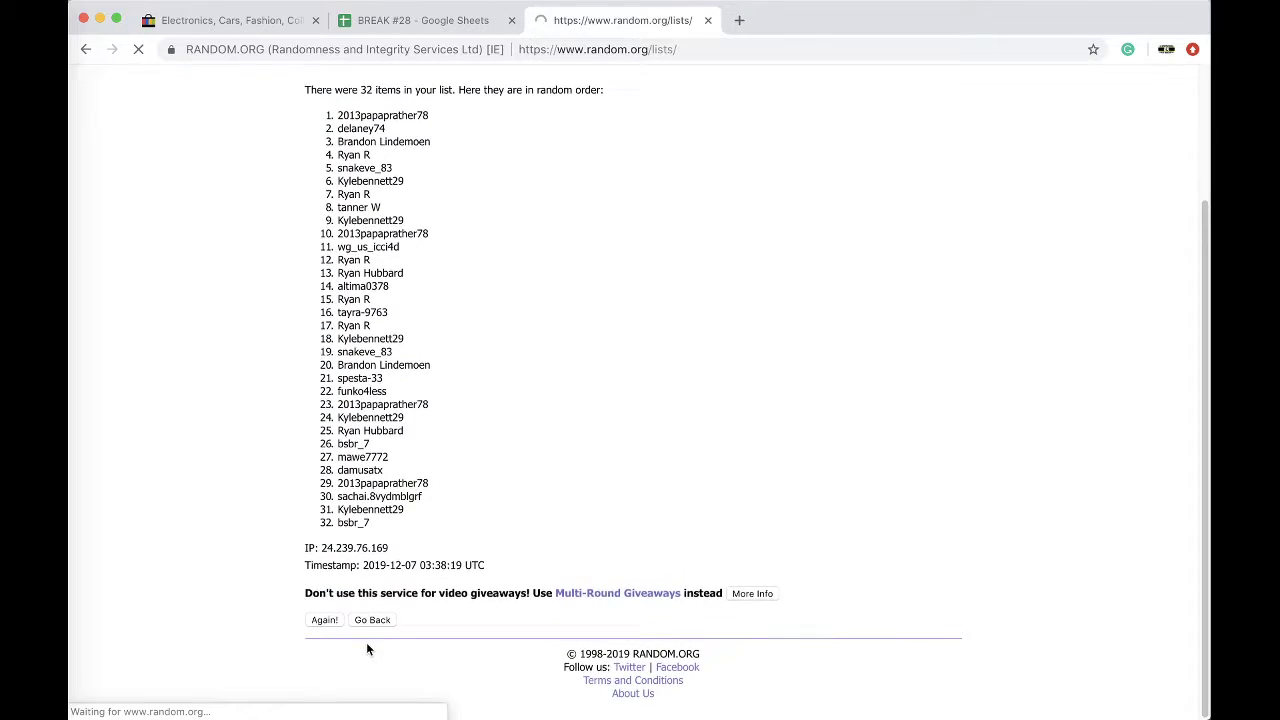
pyautogui.click(323, 620)
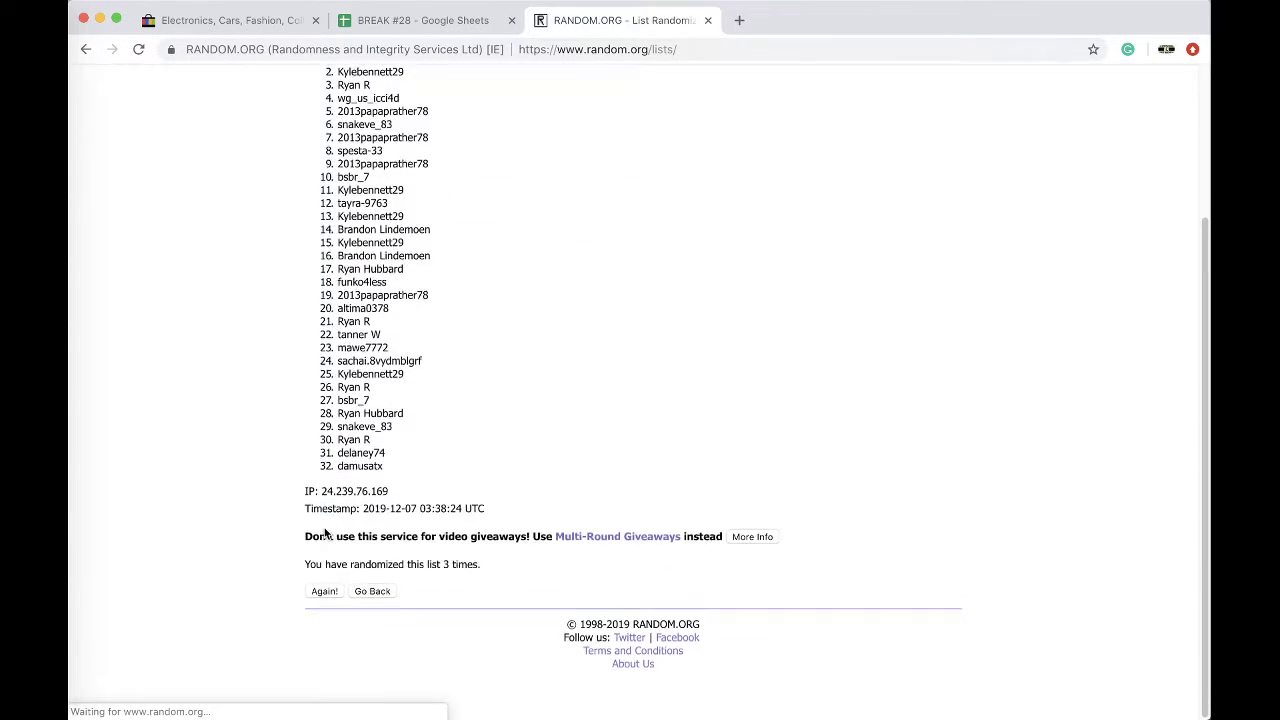
pyautogui.click(328, 618)
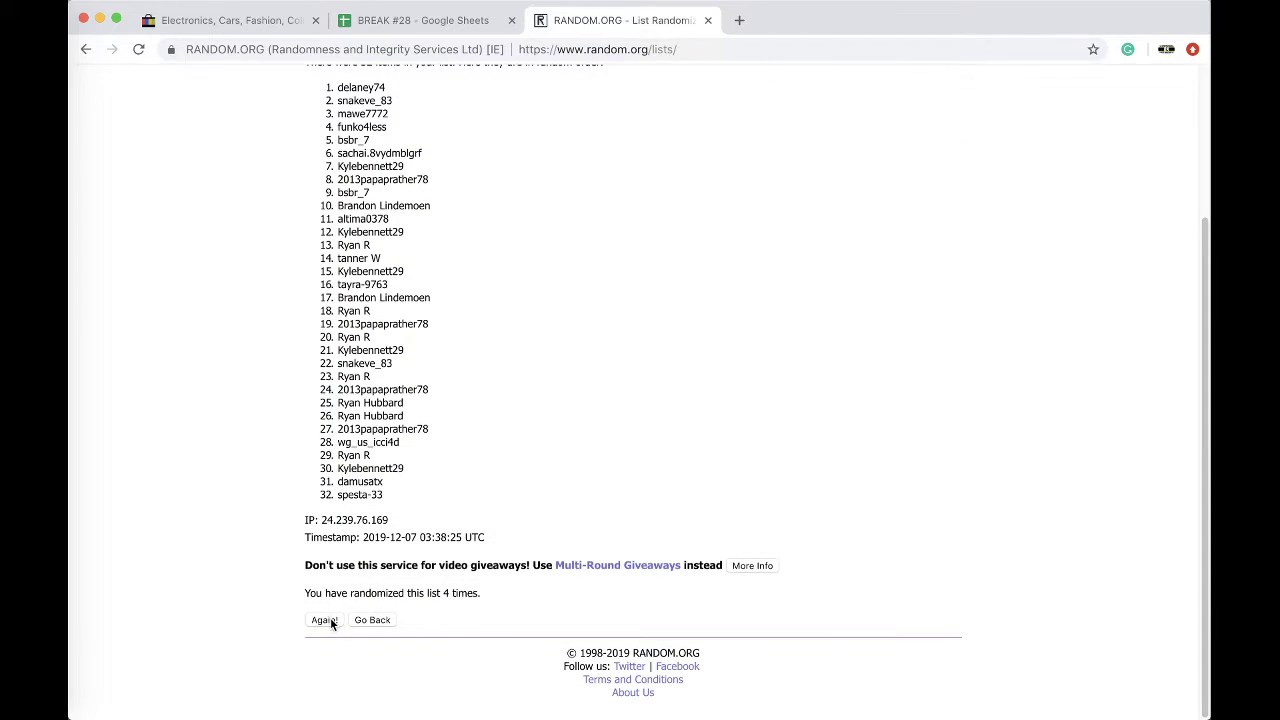
pyautogui.click(327, 620)
# Copy the top name of the randomized list and paste it as values only into cell C24 of the #143 BONUS BREAK FOOTBALL sheet.
pyautogui.tripleClick(354, 279)
pyautogui.hotkey('ctrl', 'c')
pyautogui.click(415, 20)
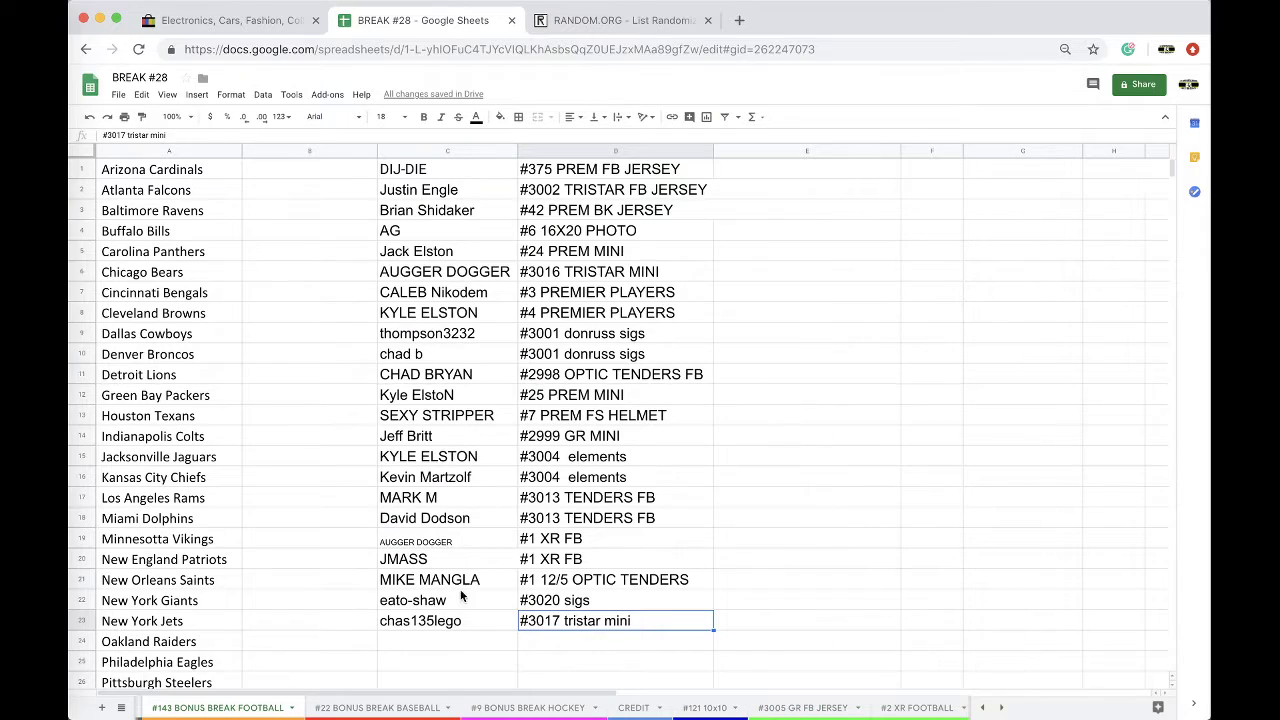
pyautogui.click(408, 636)
pyautogui.hotkey('ctrl', 'v')
pyautogui.click(532, 643)
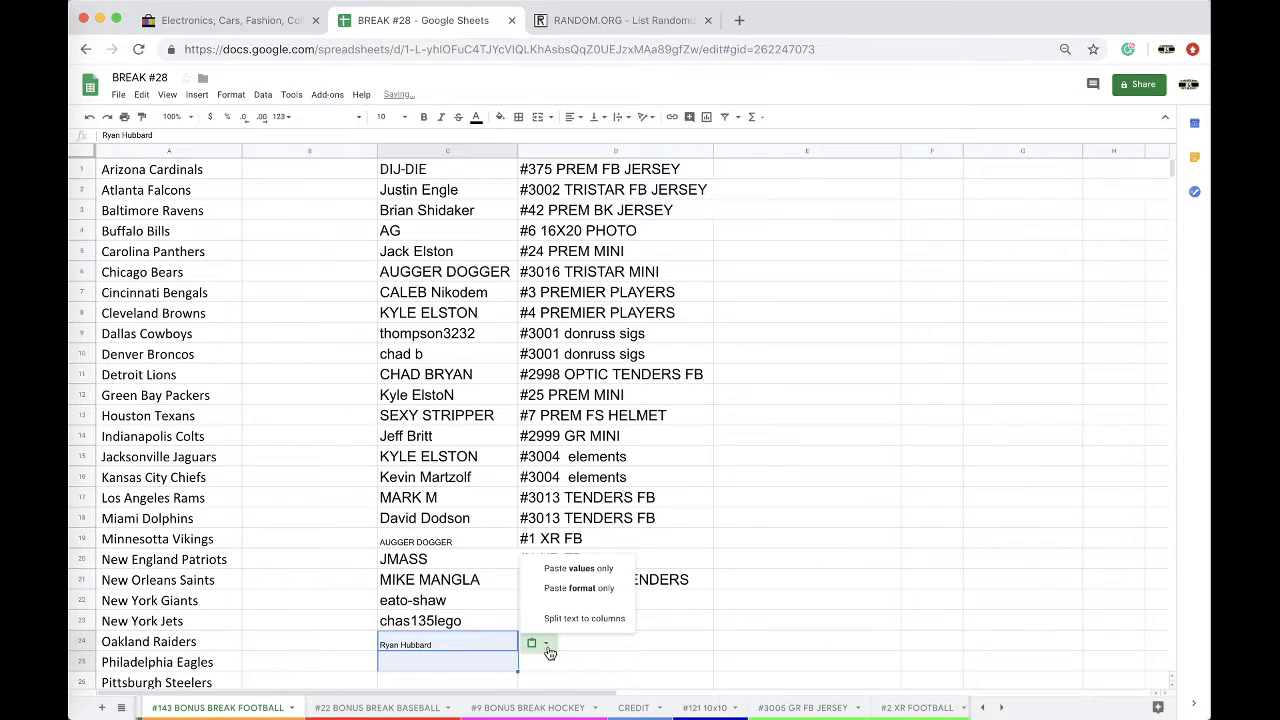
pyautogui.click(565, 570)
# Enter "#3005 gr fb jersey" in cell D24 beside the new bonus break entry.
pyautogui.click(597, 639)
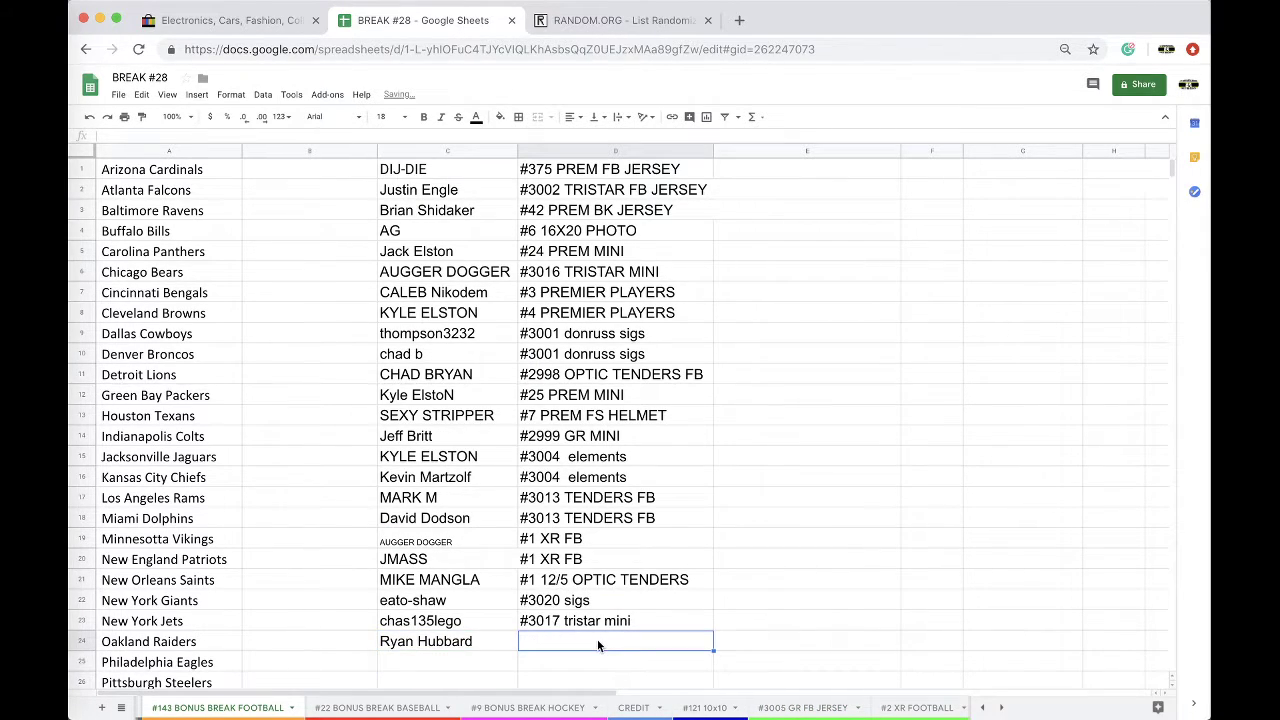
pyautogui.write('#3004')
pyautogui.press('BackSpace')
pyautogui.press('BackSpace')
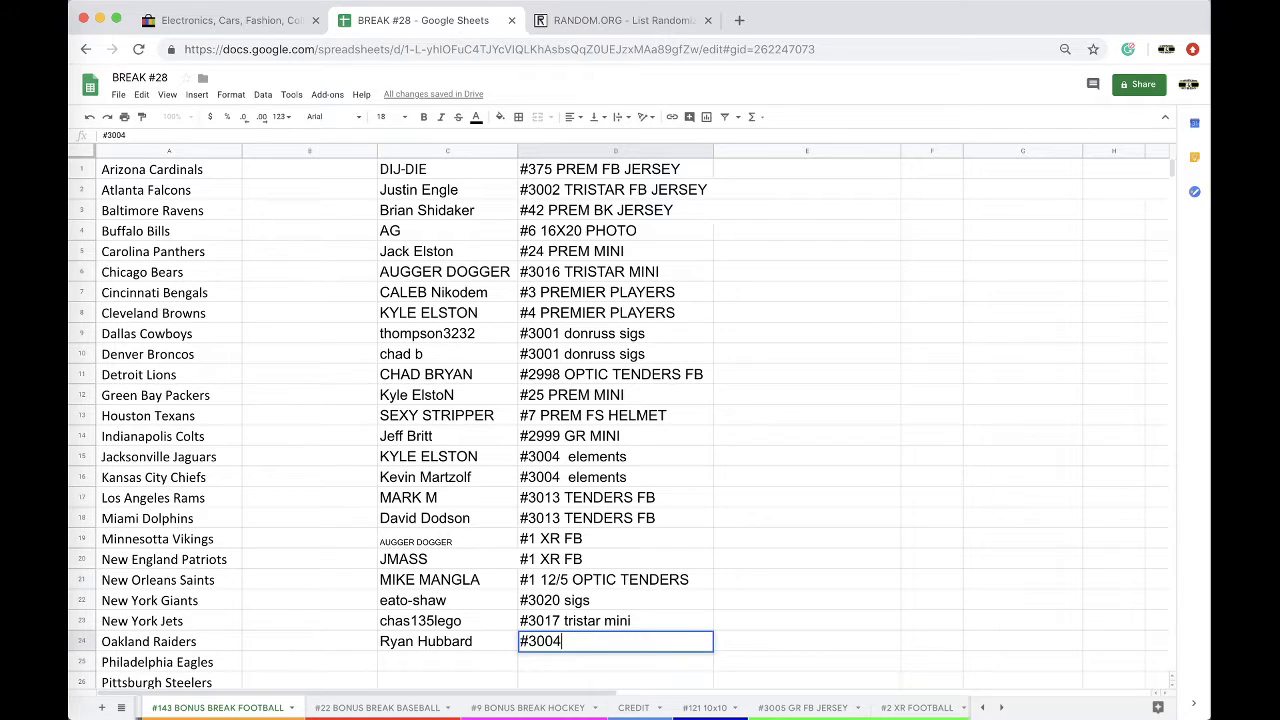
pyautogui.write('5 gr fb jersey')
# Move the #3005 GR FB JERSEY sheet to between the #3017 TRISTAR MINI and DUES sheets.
pyautogui.hscroll(3, 666, 712)
pyautogui.click(666, 712)
pyautogui.moveTo(666, 712); pyautogui.dragTo(522, 716)
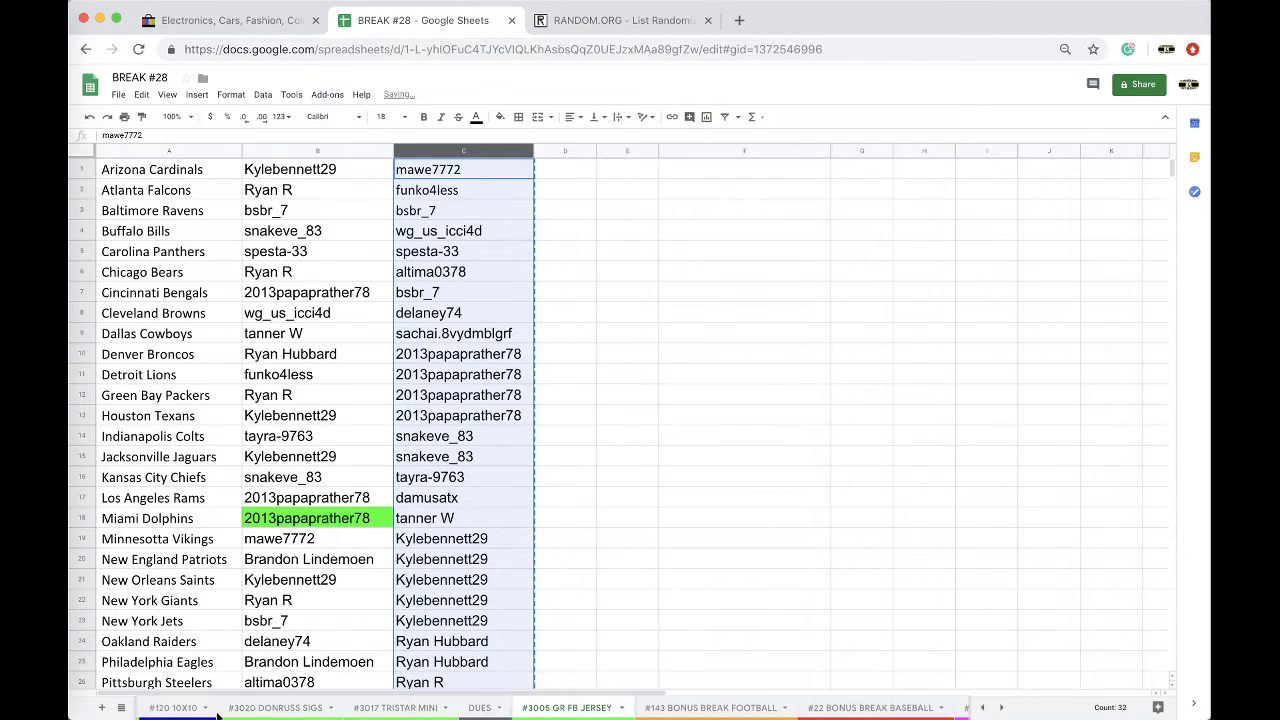
pyautogui.moveTo(531, 710); pyautogui.dragTo(485, 710)
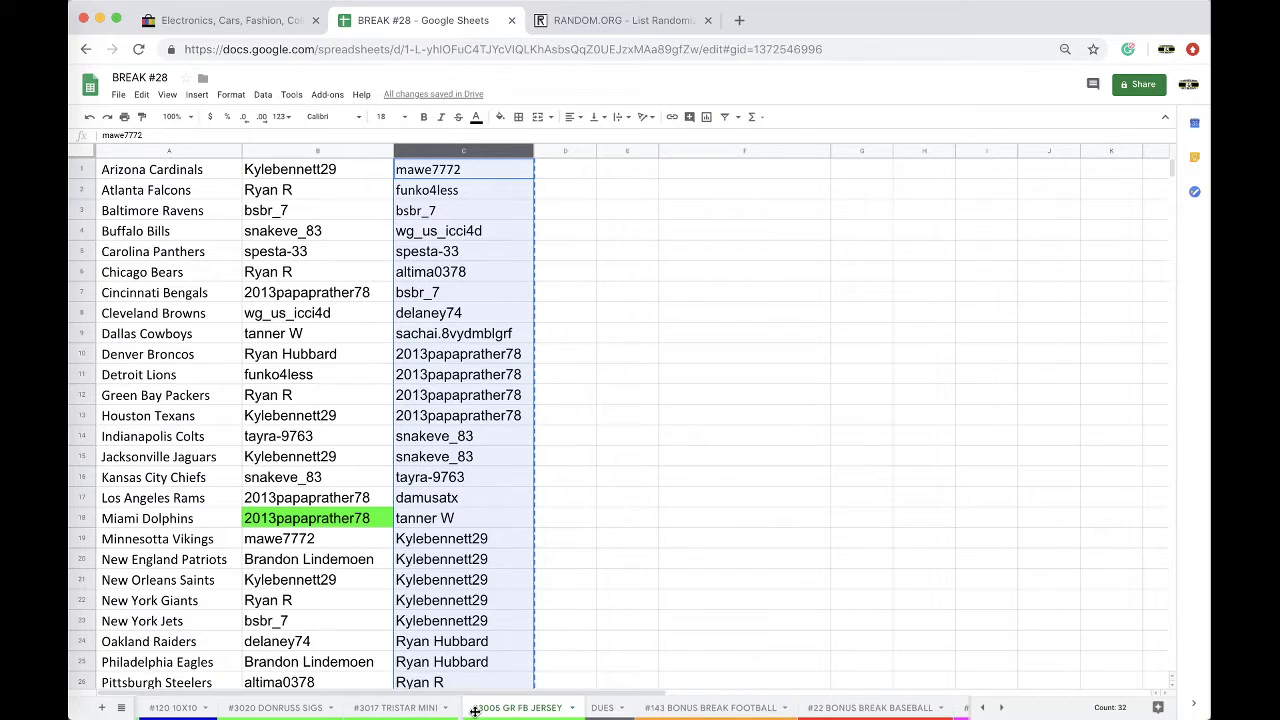